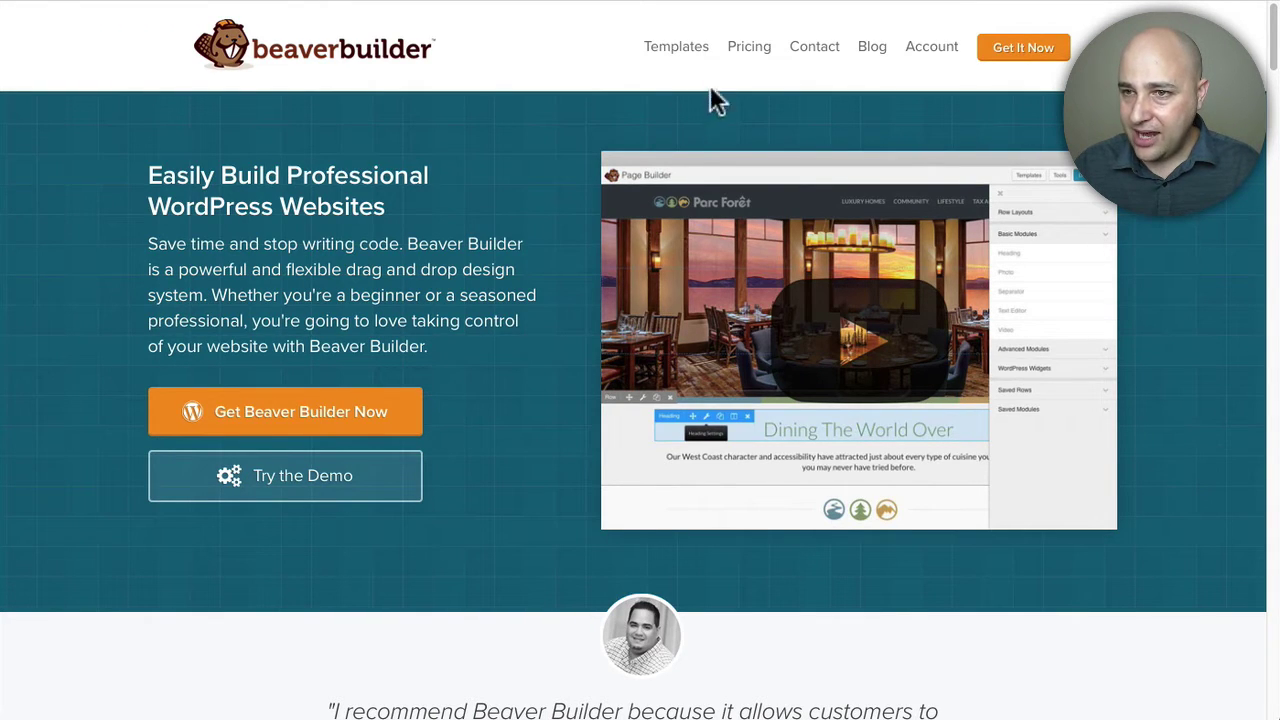
# Step: Switch to the Ultimate Addons Modal Popup page and look through the site's modules list down to Lead Generation, then close it
pyautogui.click(721, 5)
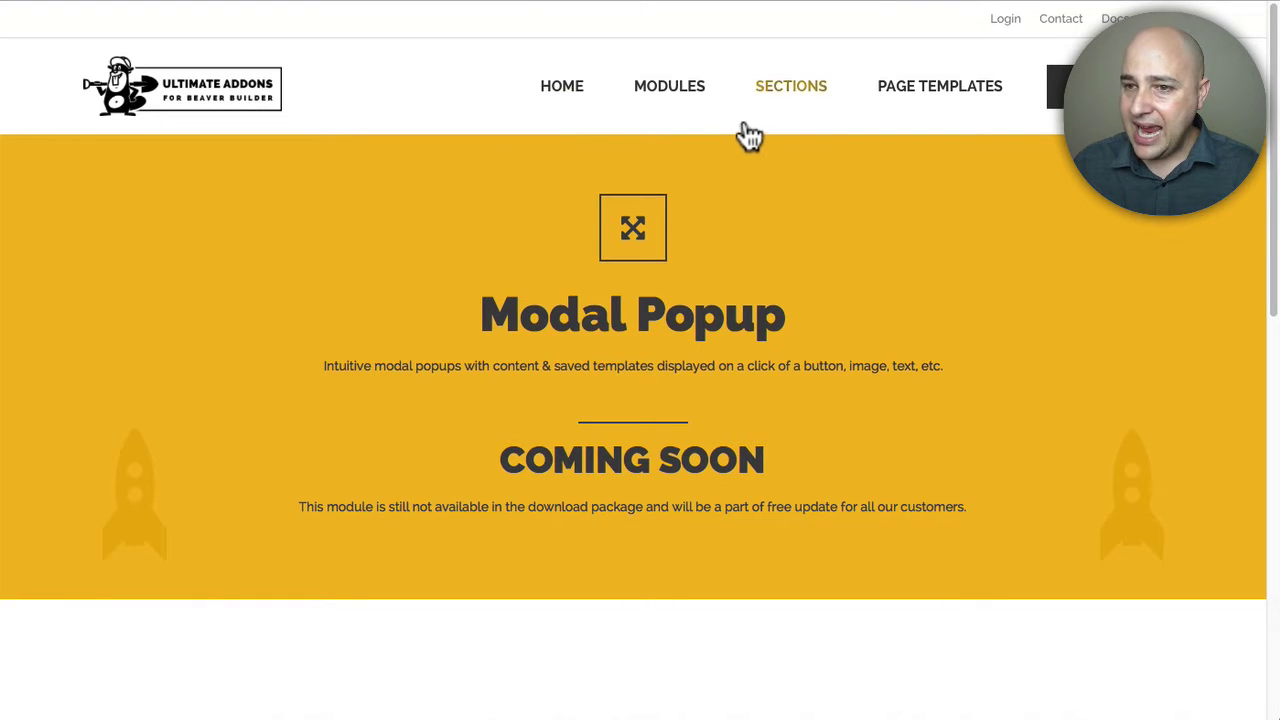
pyautogui.click(680, 84)
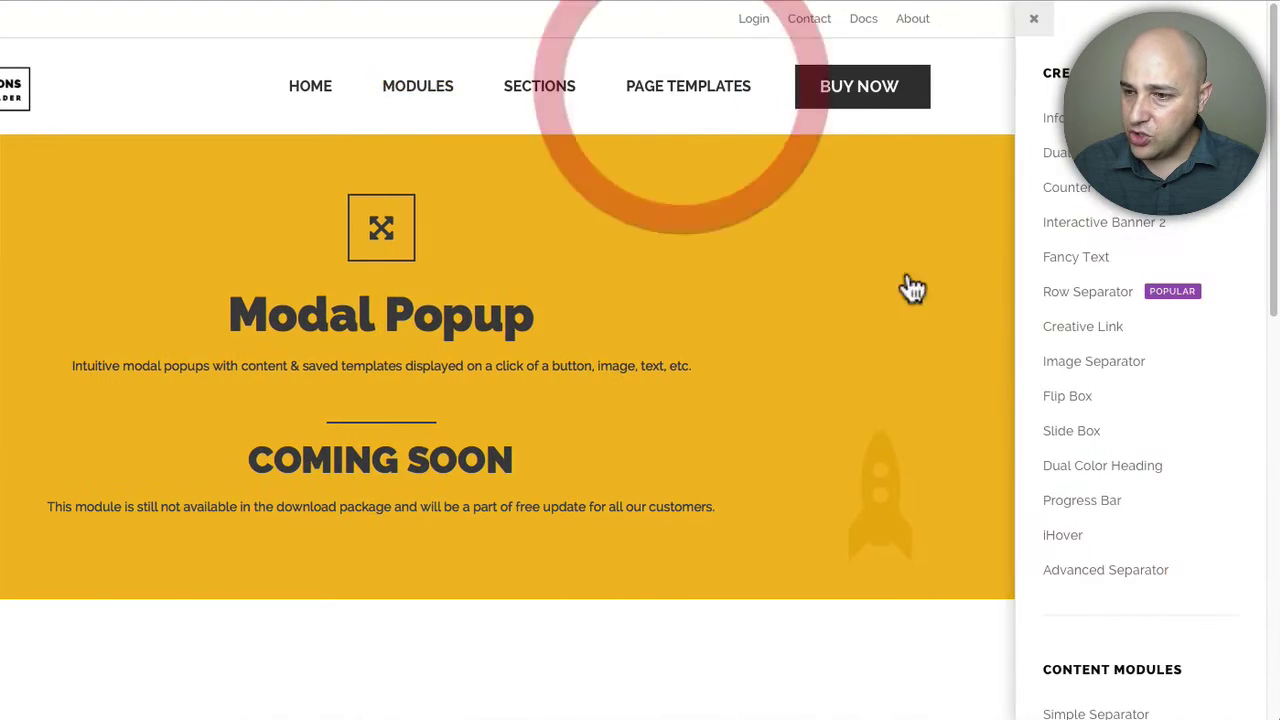
pyautogui.scroll(-6, 1150, 560)
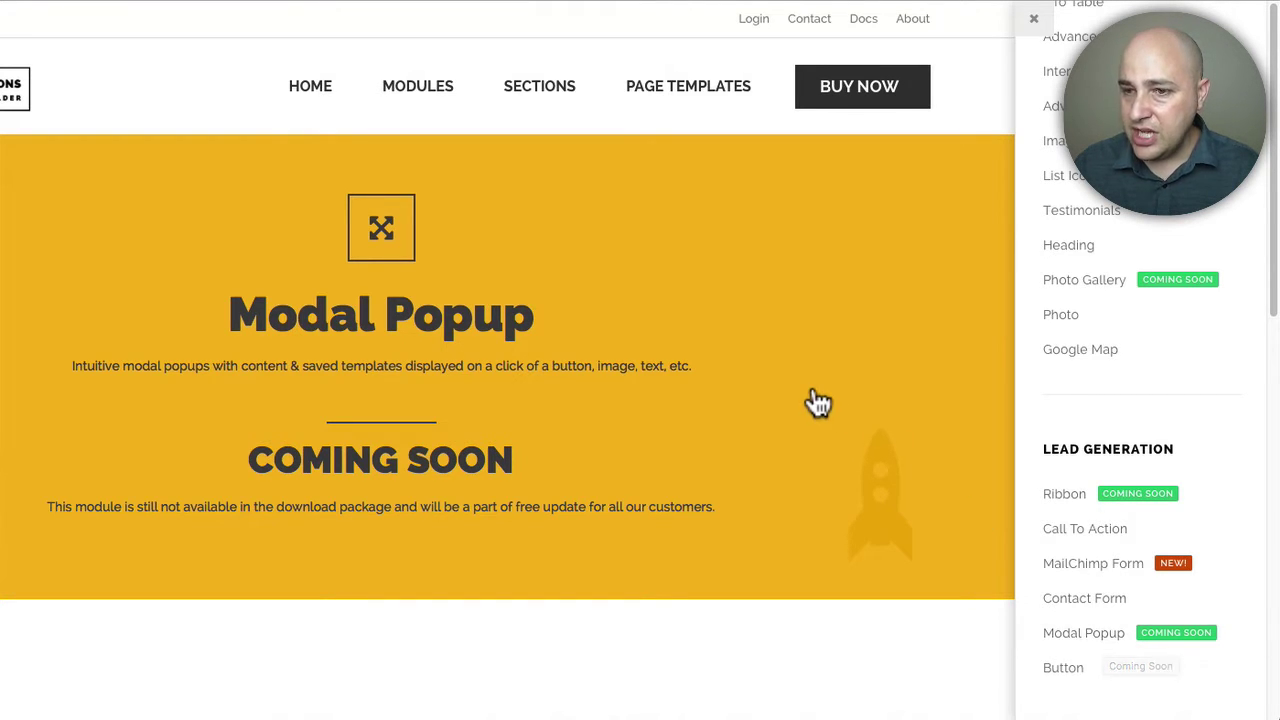
pyautogui.click(1030, 28)
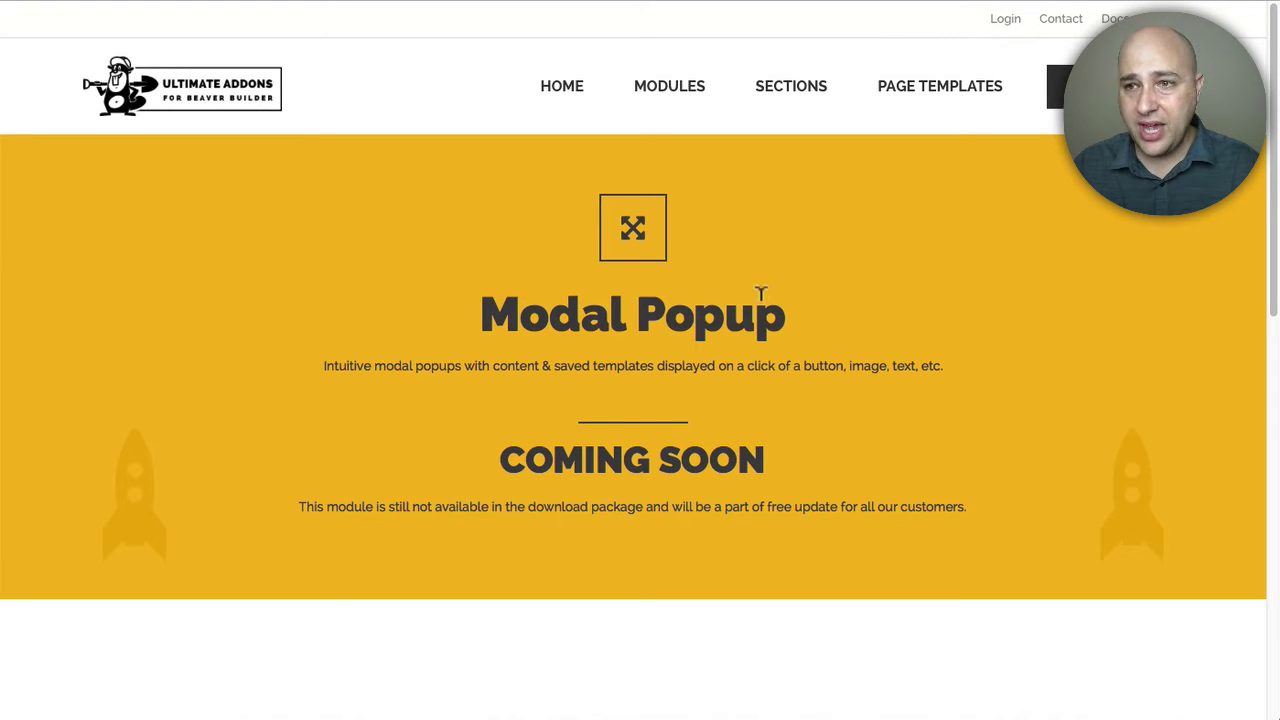
# Step: Preview the Content and Photo modal popup demos under Supports Everything, closing each one after viewing
pyautogui.scroll(-1, 752, 285)
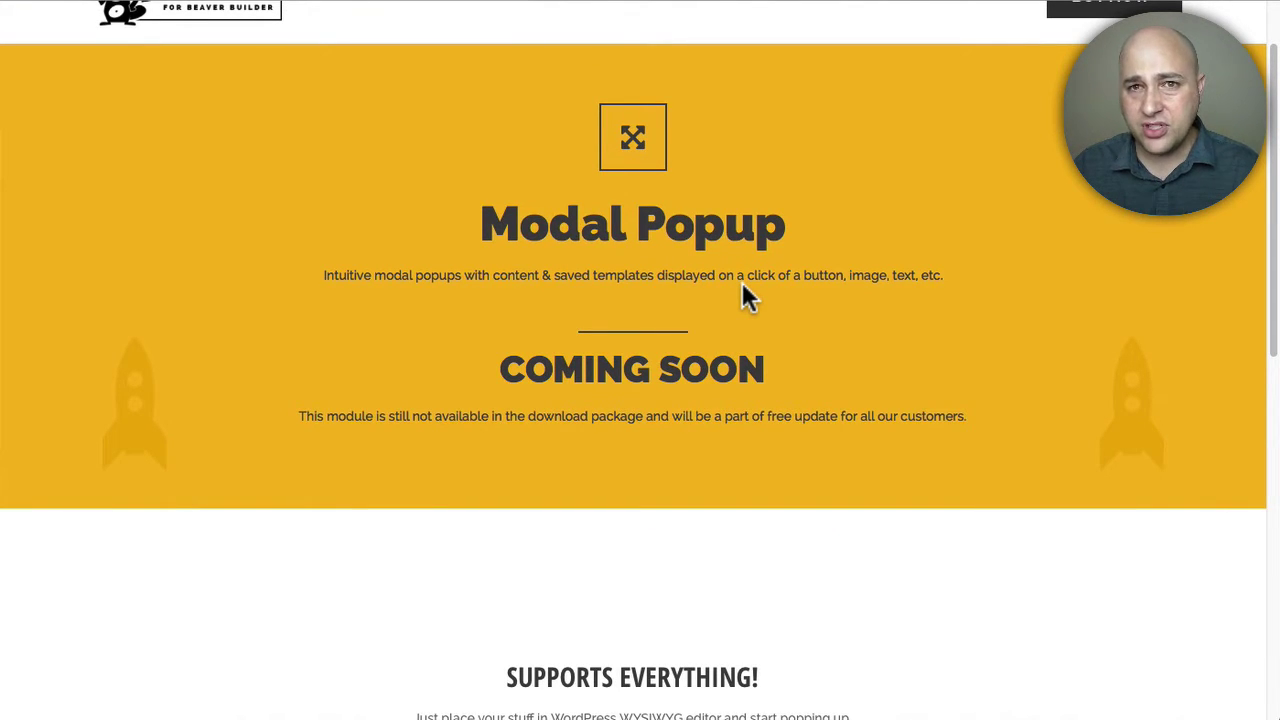
pyautogui.scroll(-5, 742, 283)
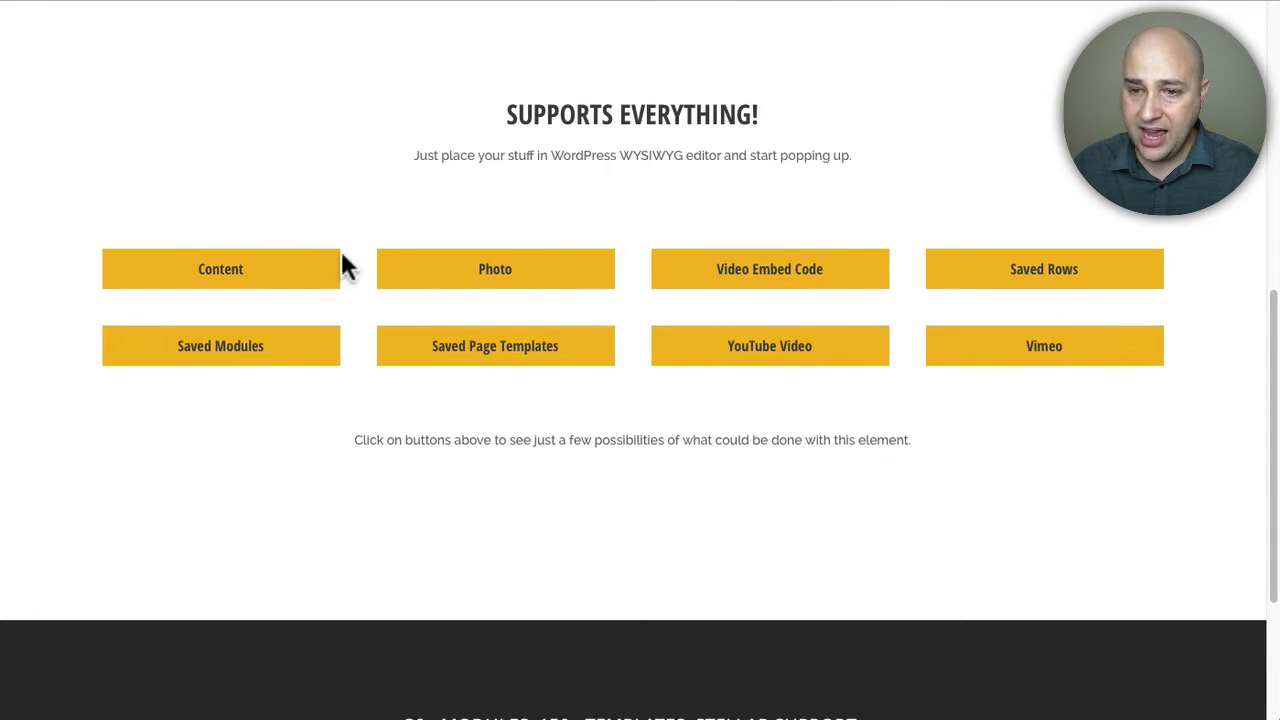
pyautogui.click(230, 282)
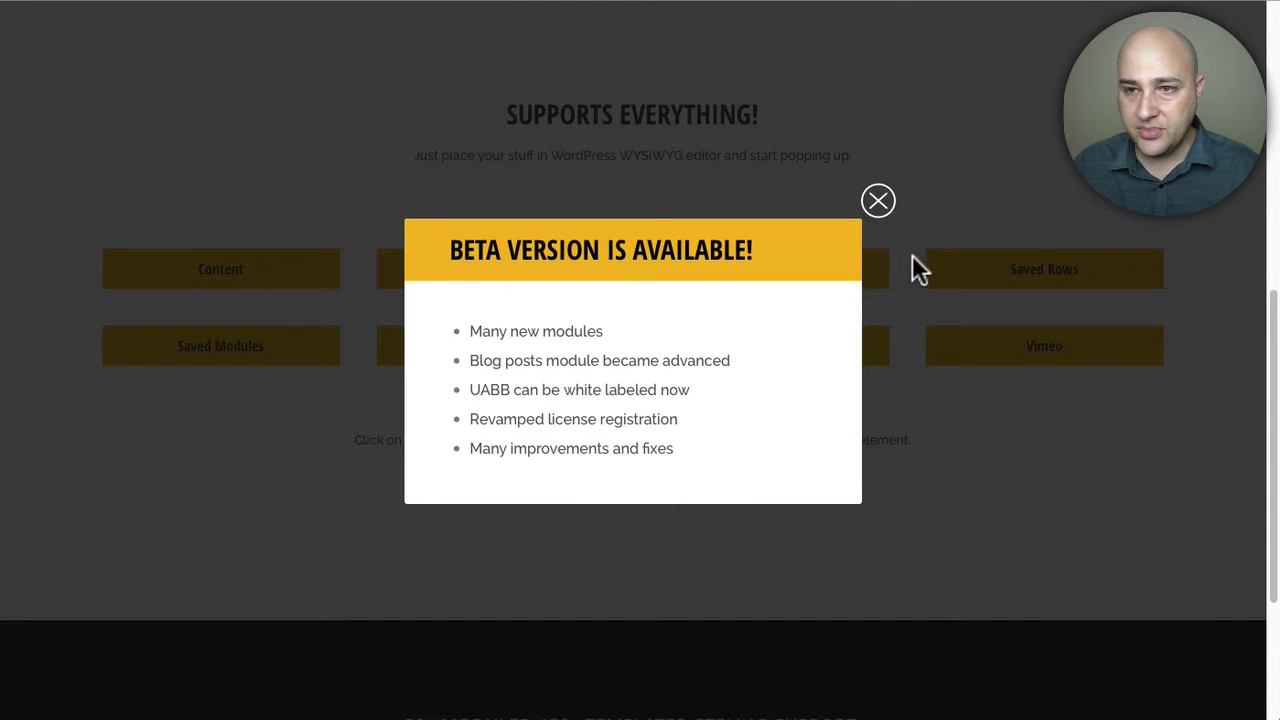
pyautogui.click(878, 203)
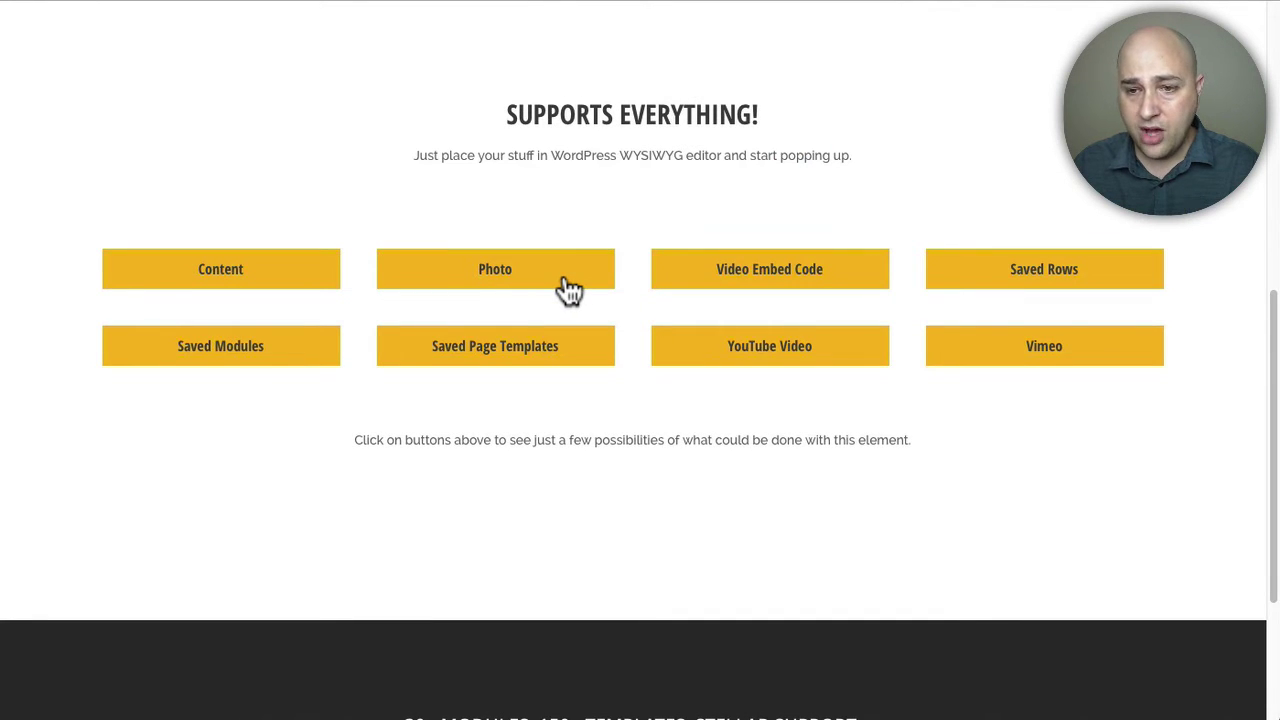
pyautogui.click(505, 283)
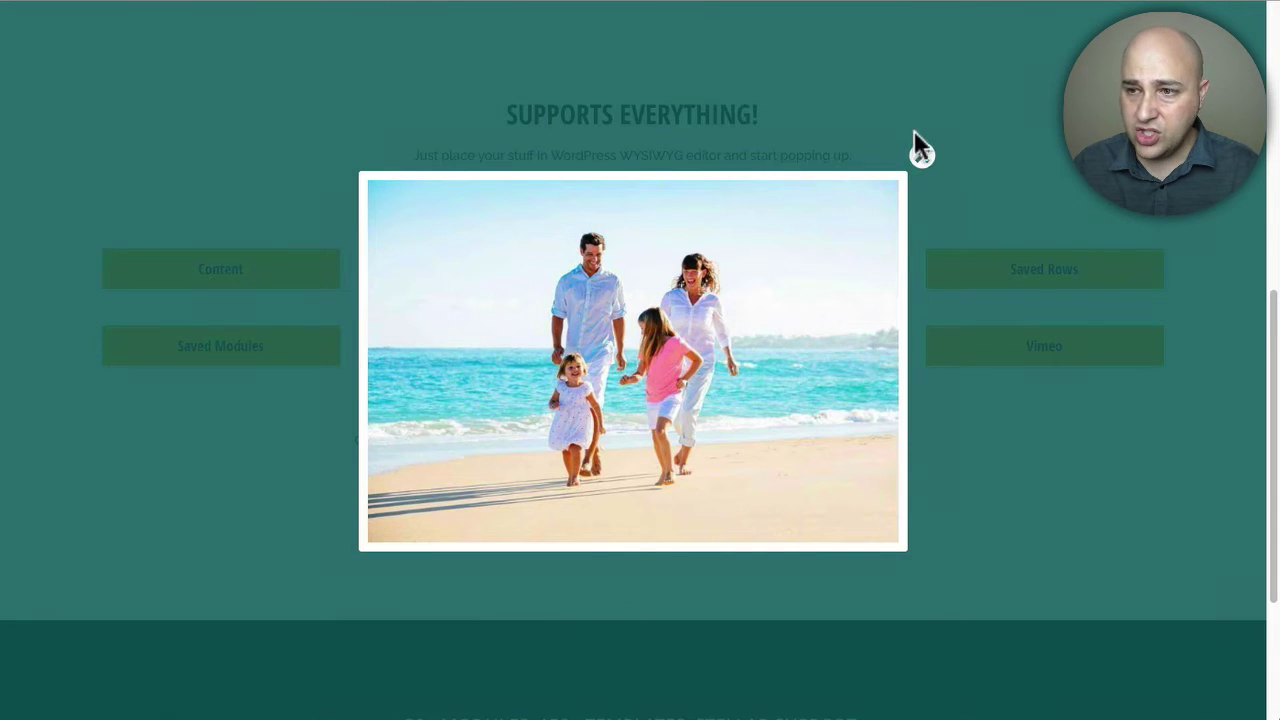
pyautogui.click(925, 158)
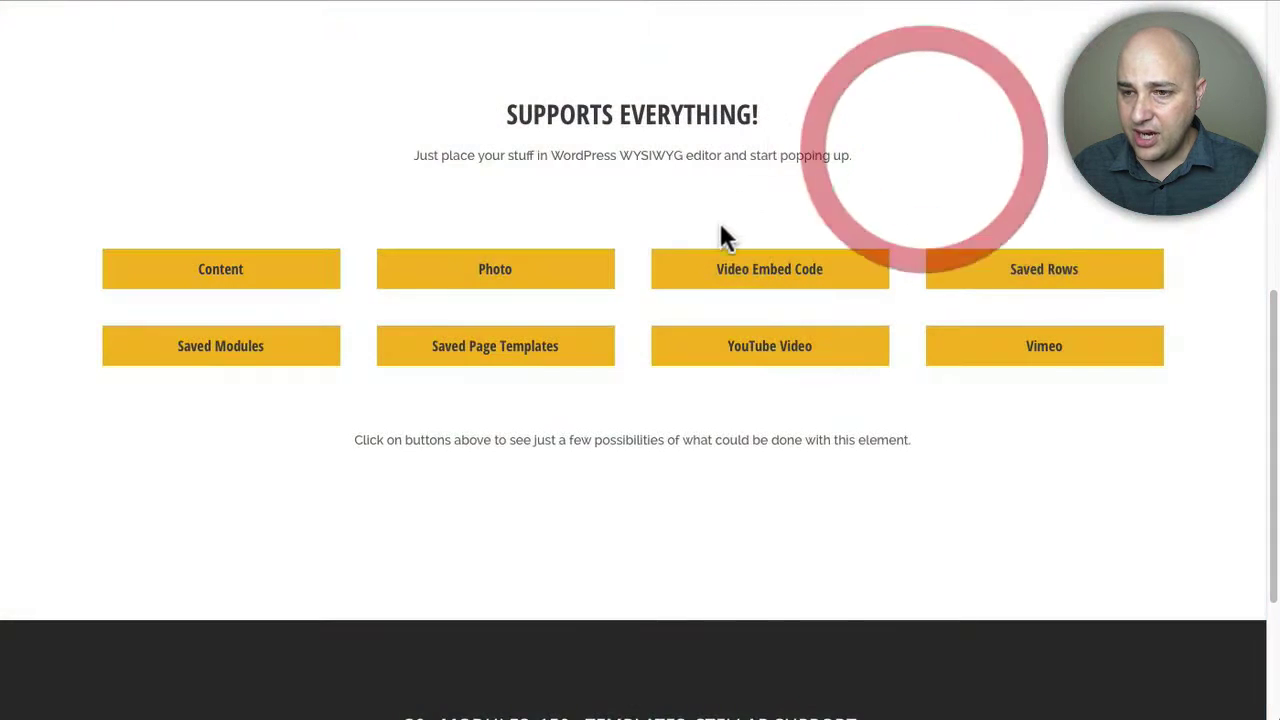
pyautogui.click(528, 272)
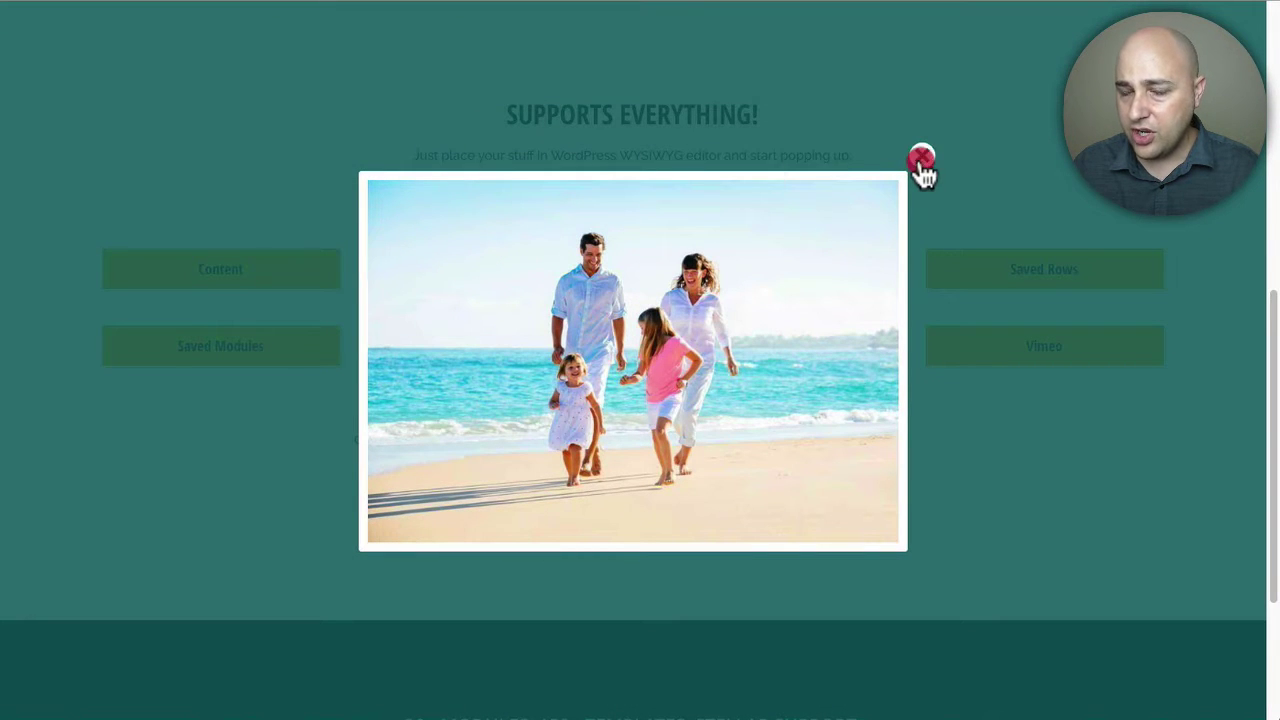
pyautogui.click(922, 158)
# Step: Preview the Video Embed Code and Saved Rows modal popup demos and close both
pyautogui.click(771, 268)
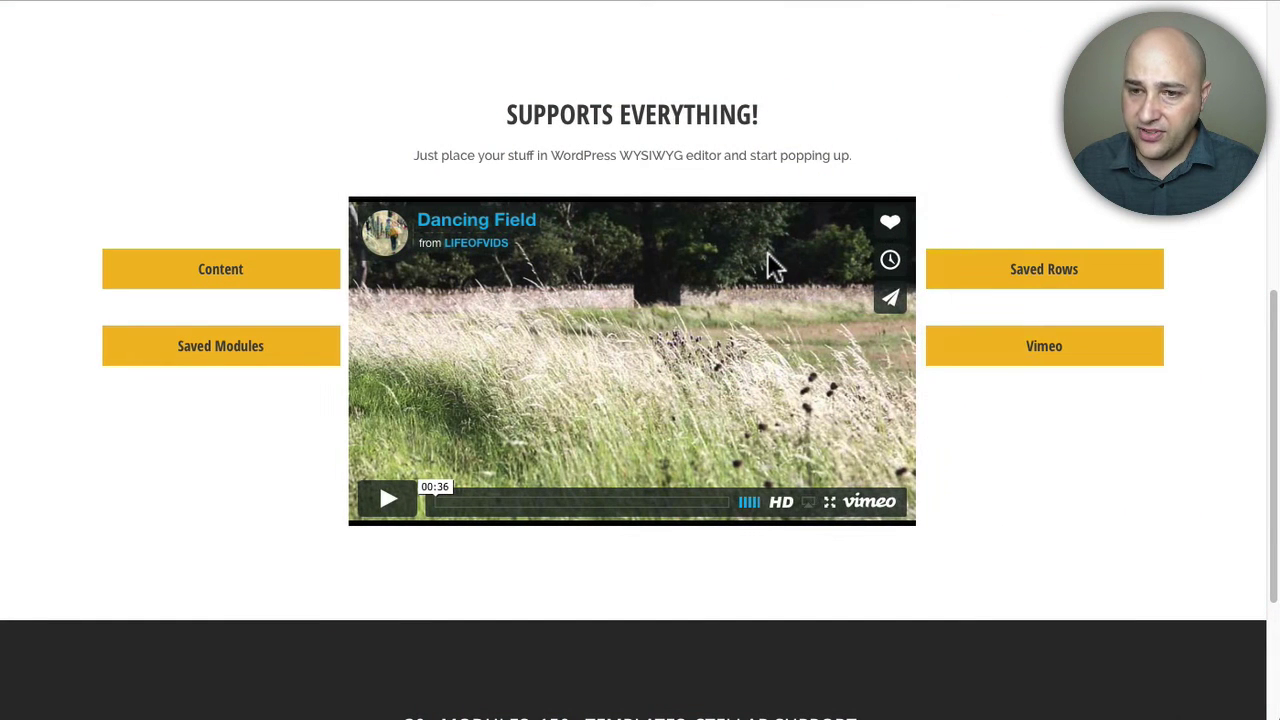
pyautogui.click(980, 172)
pyautogui.click(1048, 280)
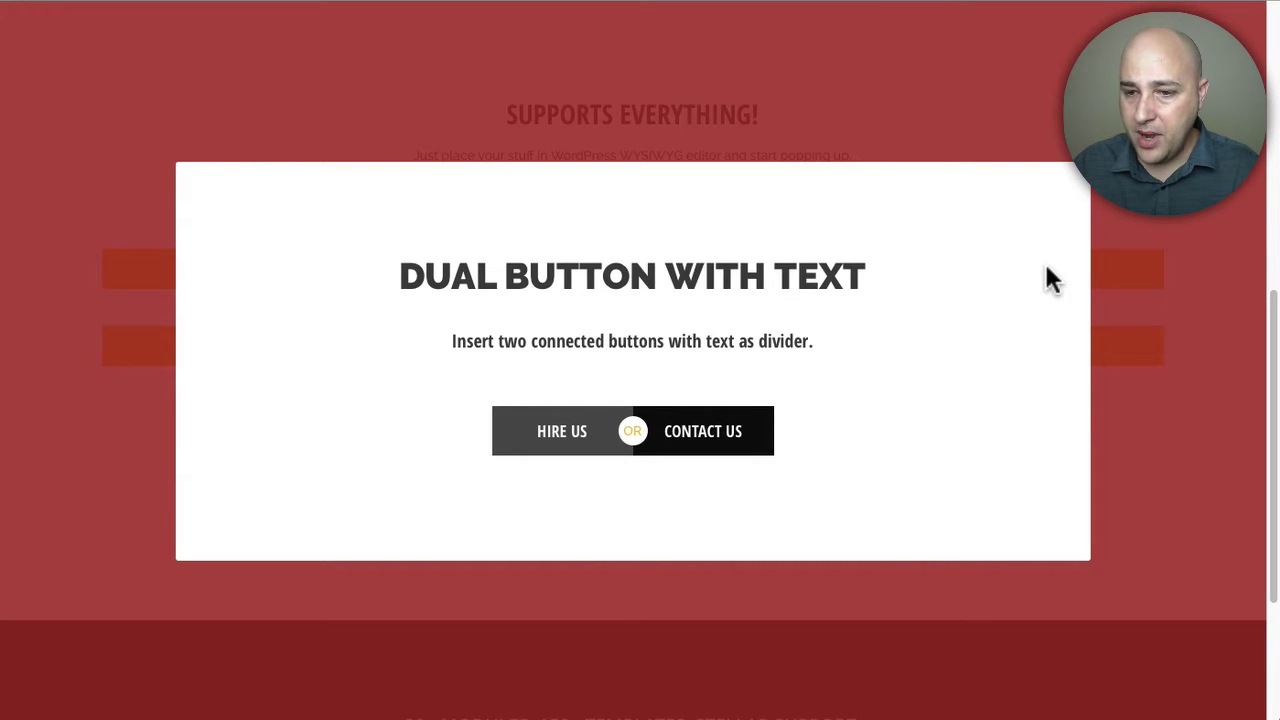
pyautogui.press('Escape')
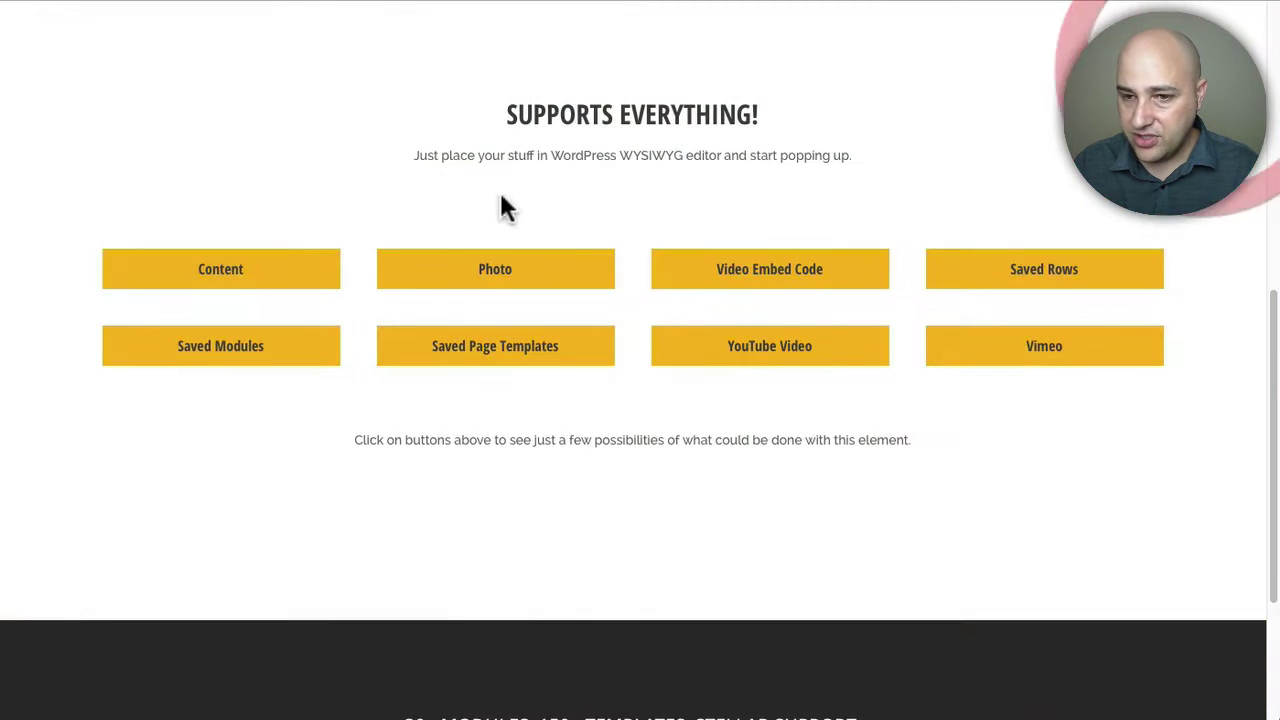
# Step: Preview the Saved Modules popup demo, close it, and view the Saved Page Templates popup demo
pyautogui.click(226, 345)
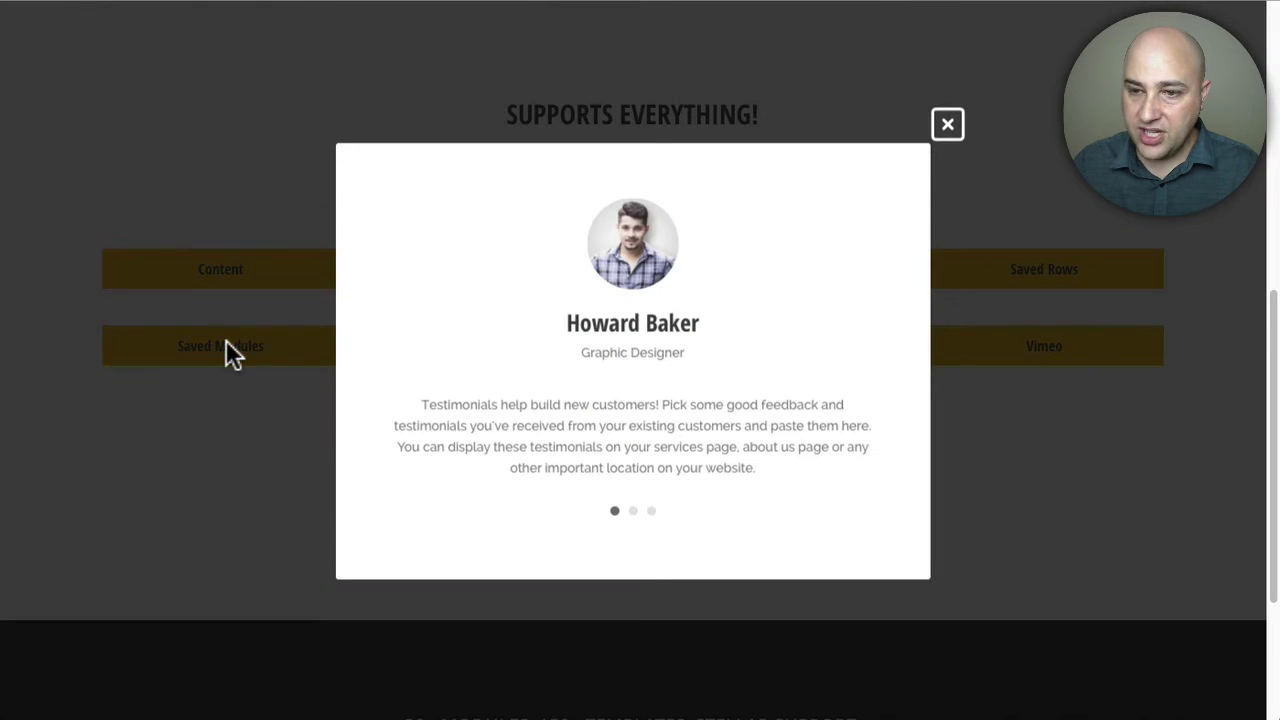
pyautogui.click(949, 123)
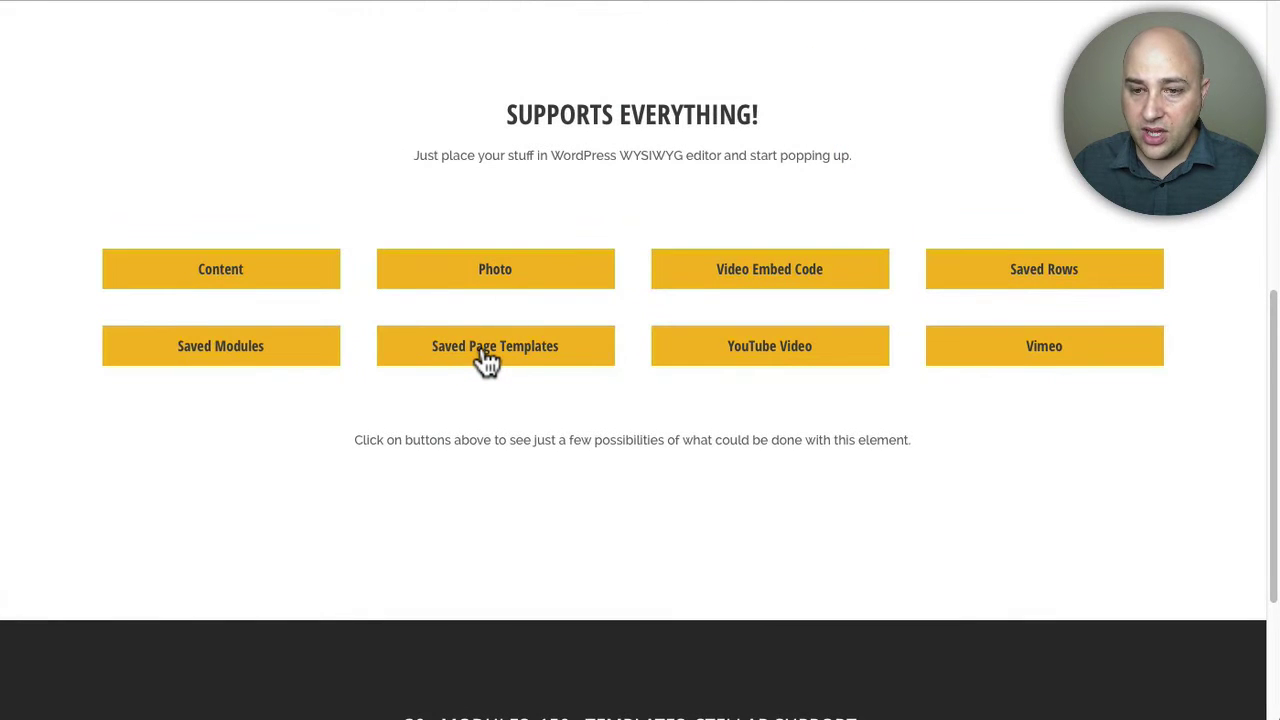
pyautogui.click(484, 357)
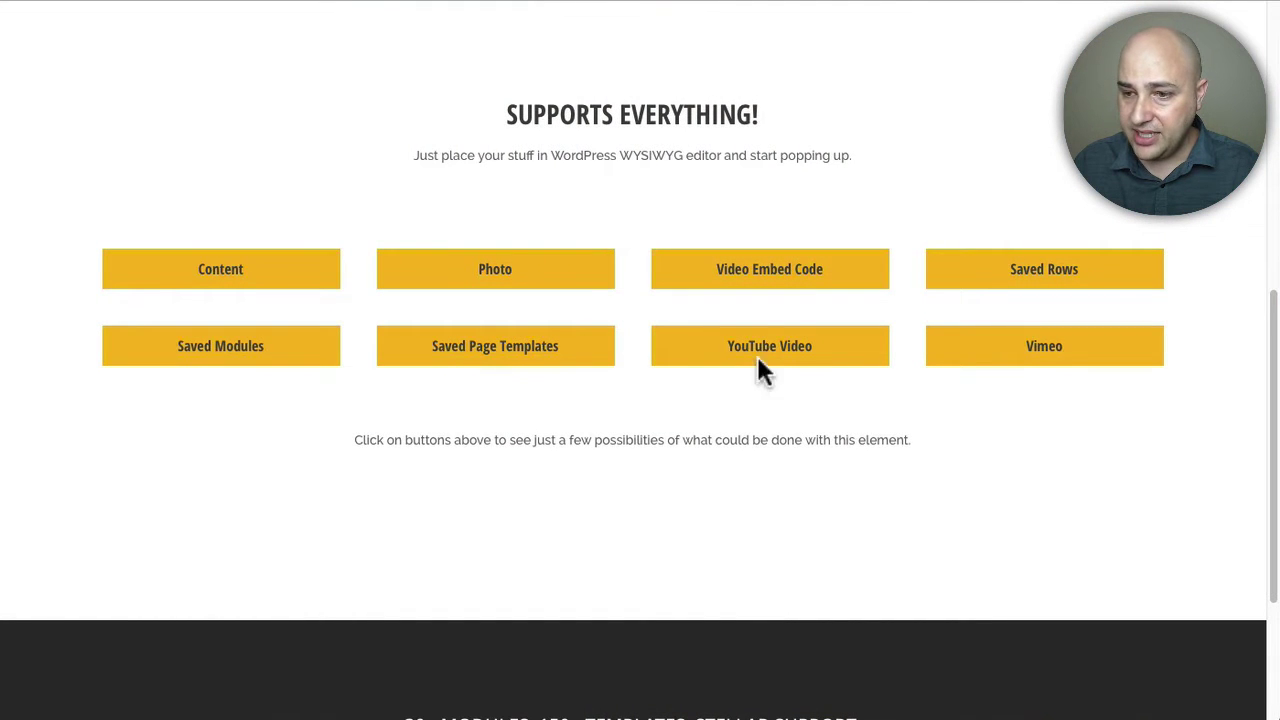
# Step: Preview the YouTube Video and Vimeo modal popup demos and close both
pyautogui.click(765, 355)
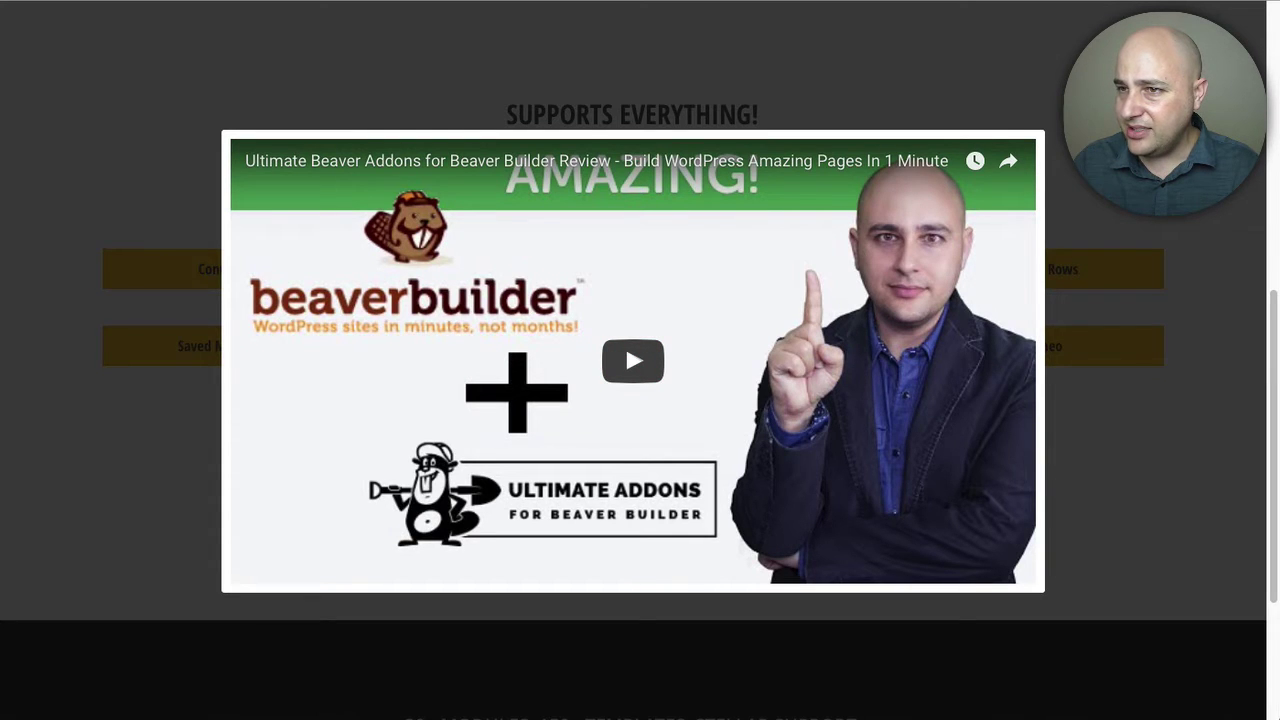
pyautogui.click(1140, 160)
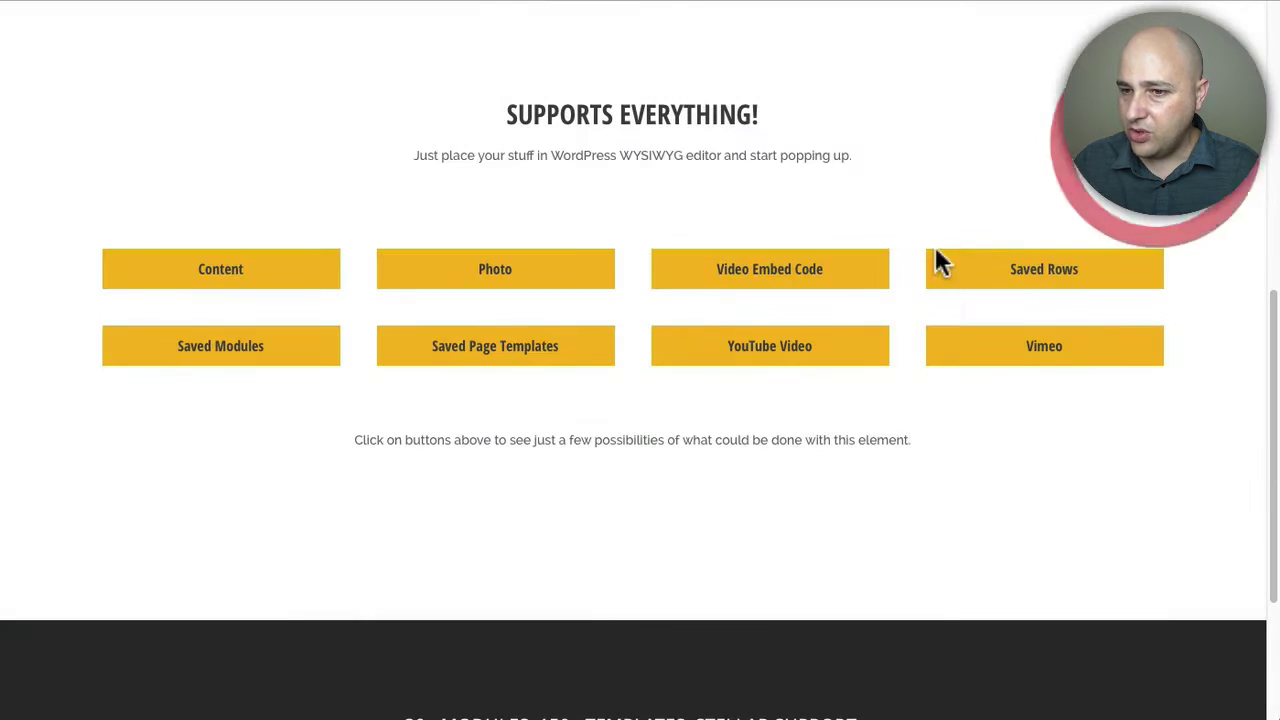
pyautogui.click(1049, 351)
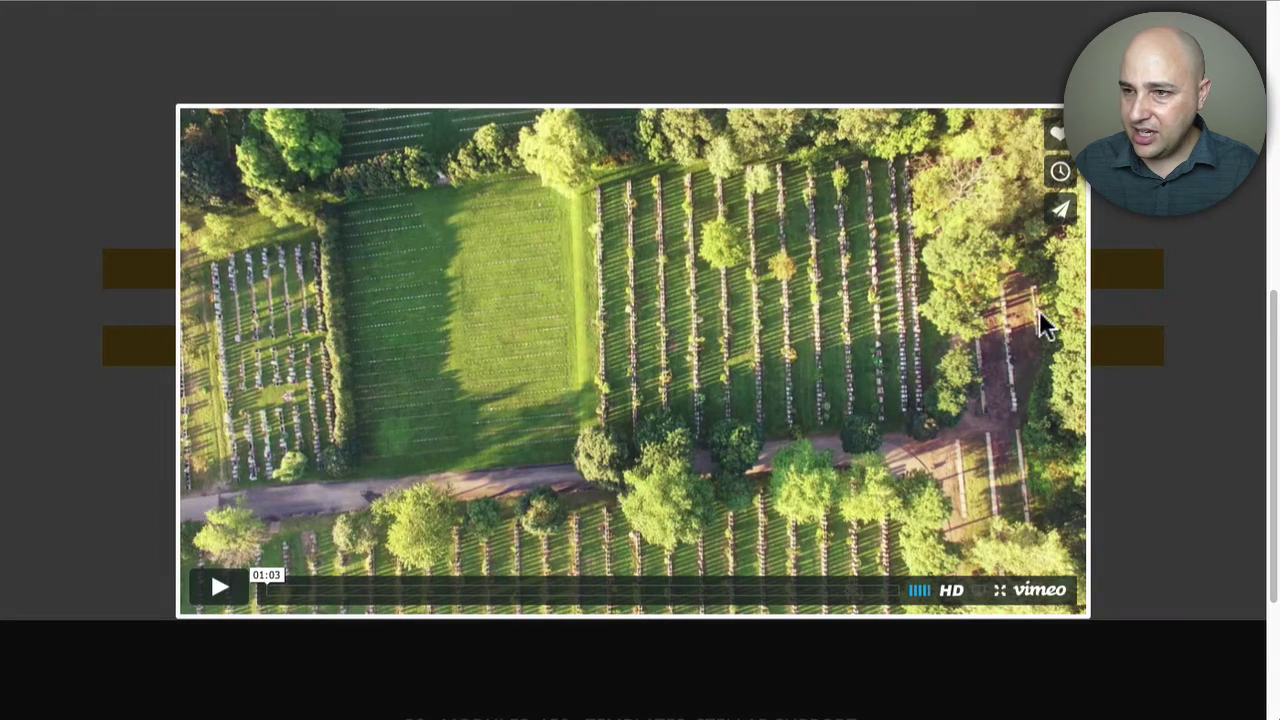
pyautogui.click(1180, 80)
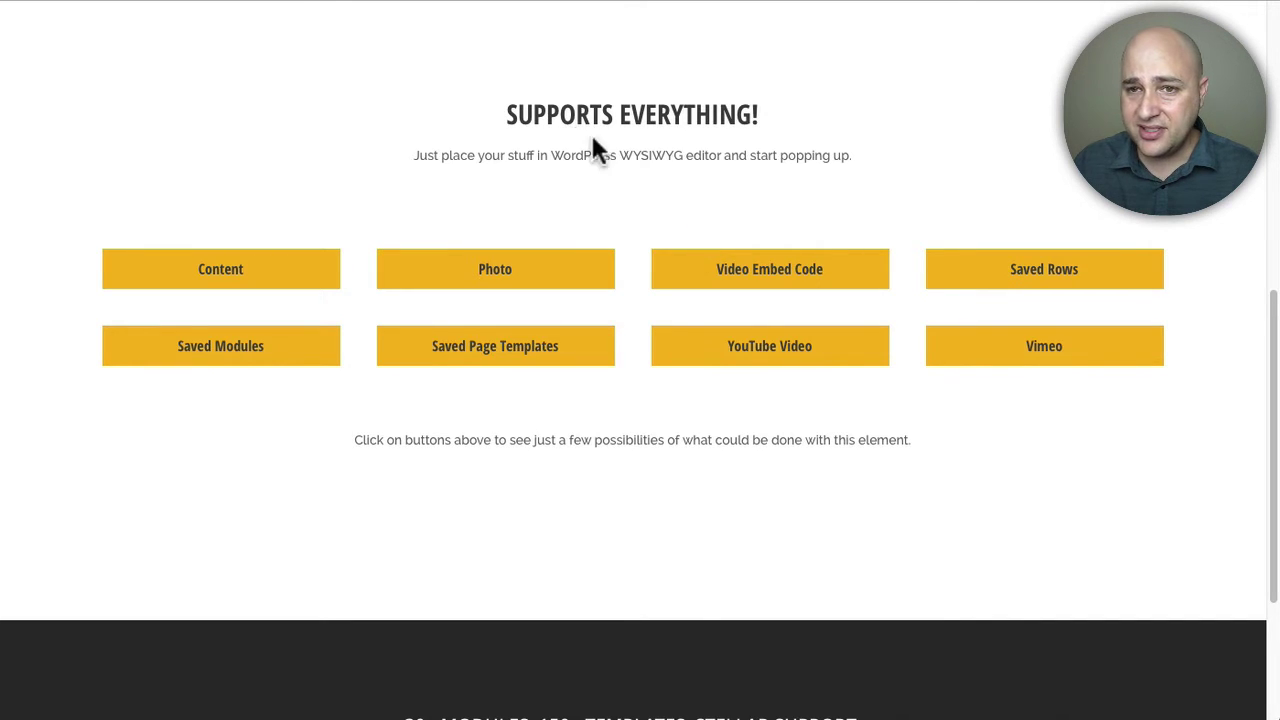
# Step: Switch to the WordPress dashboard and show the enabled modules in the Page Builder settings
pyautogui.click(338, 5)
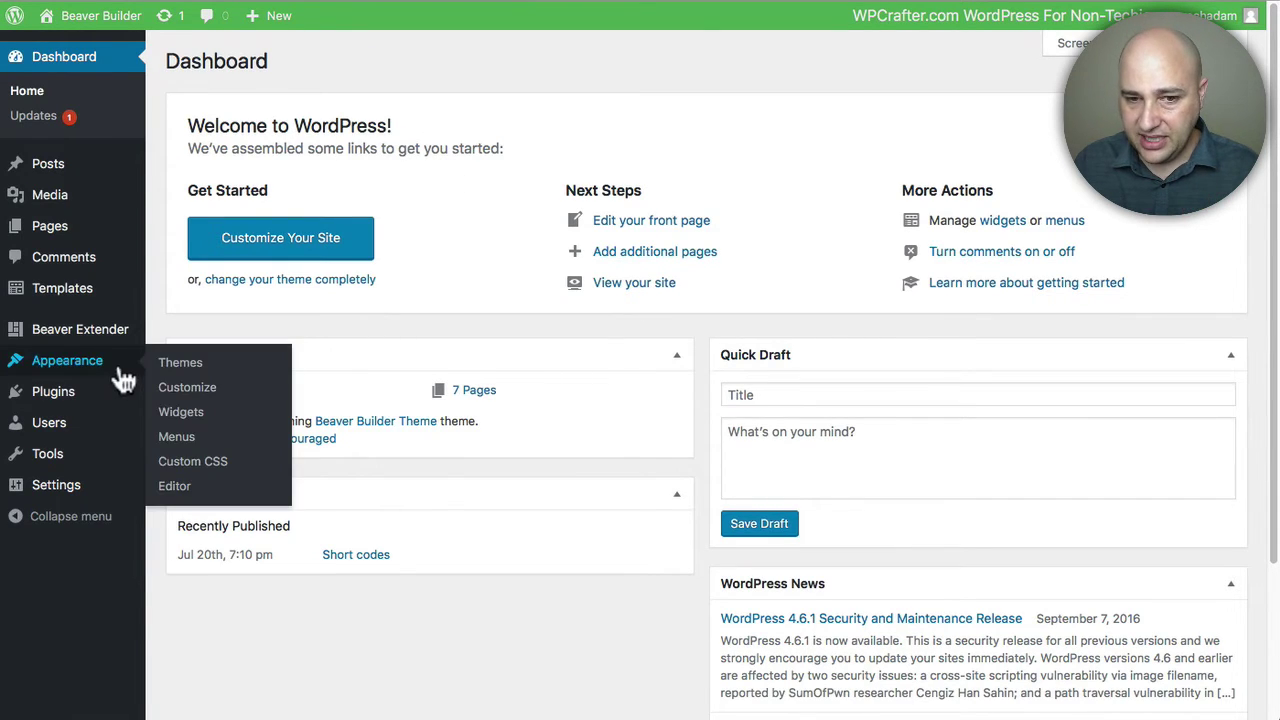
pyautogui.moveTo(74, 488)
pyautogui.click(200, 637)
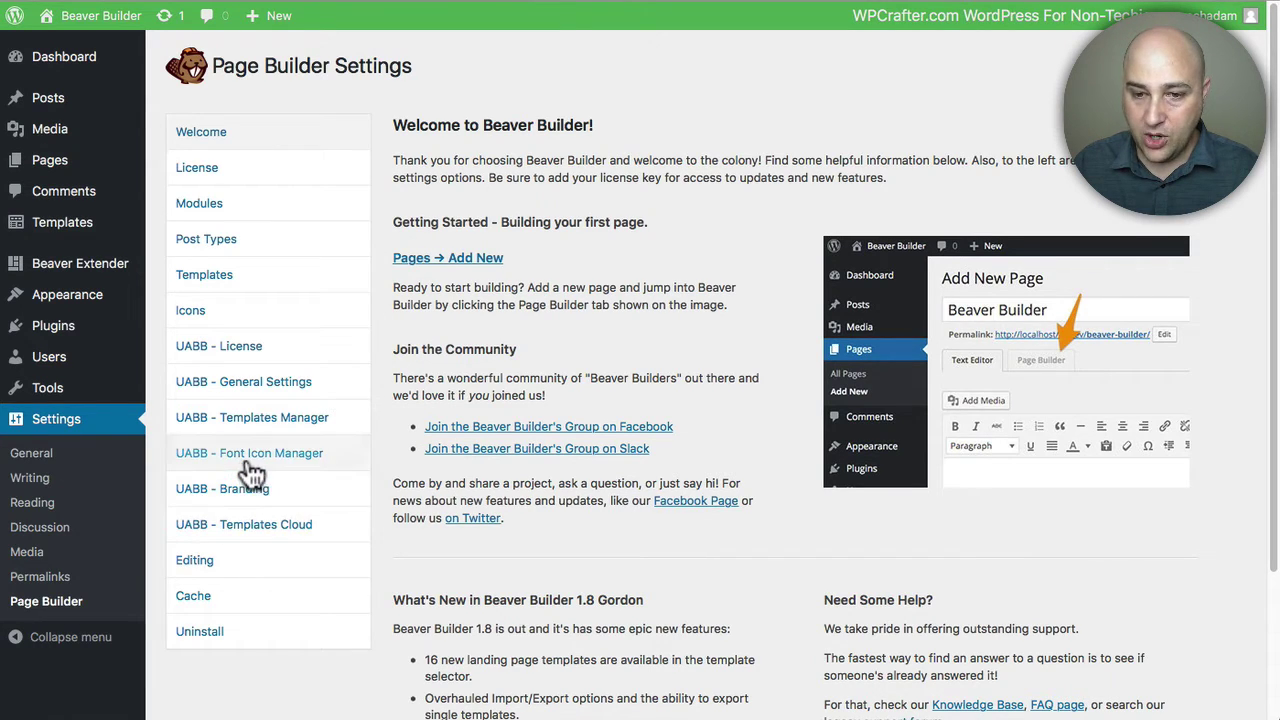
pyautogui.click(203, 205)
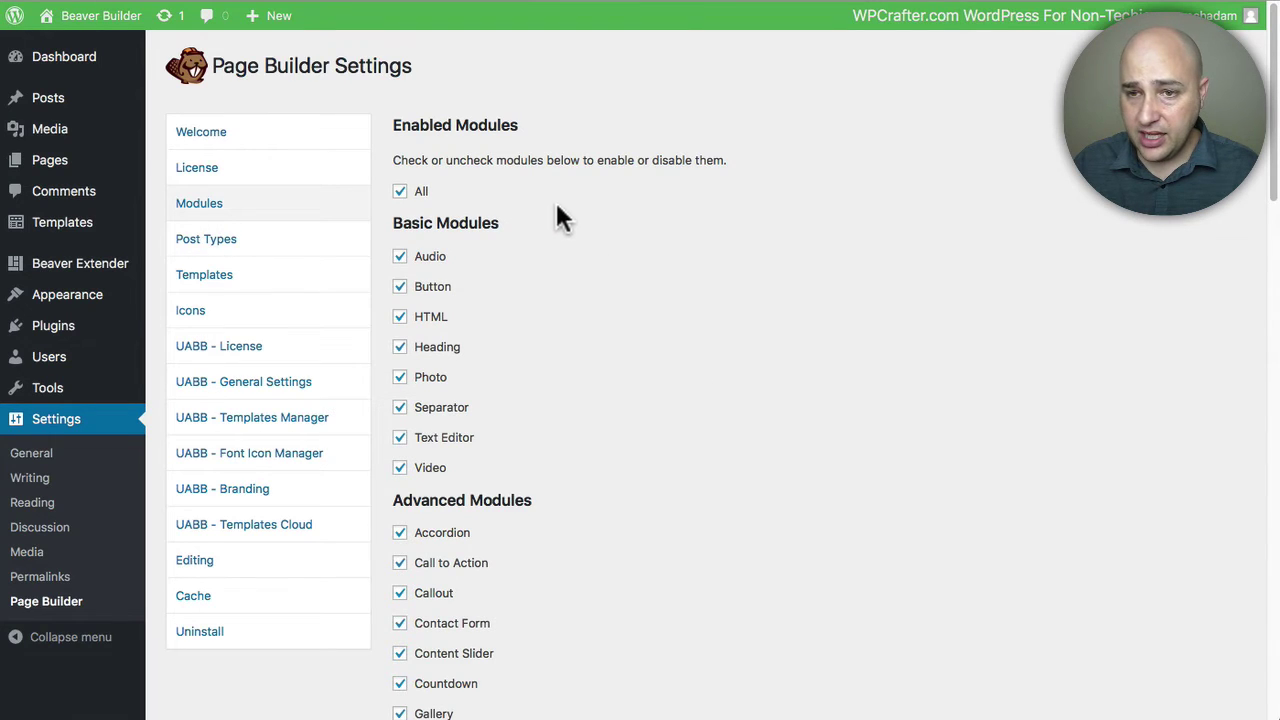
# Step: Examine the enabled modules list, especially the UABB Modules section and its Modal Popup, Photo Gallery and Ribbon entries
pyautogui.scroll(-2, 505, 250)
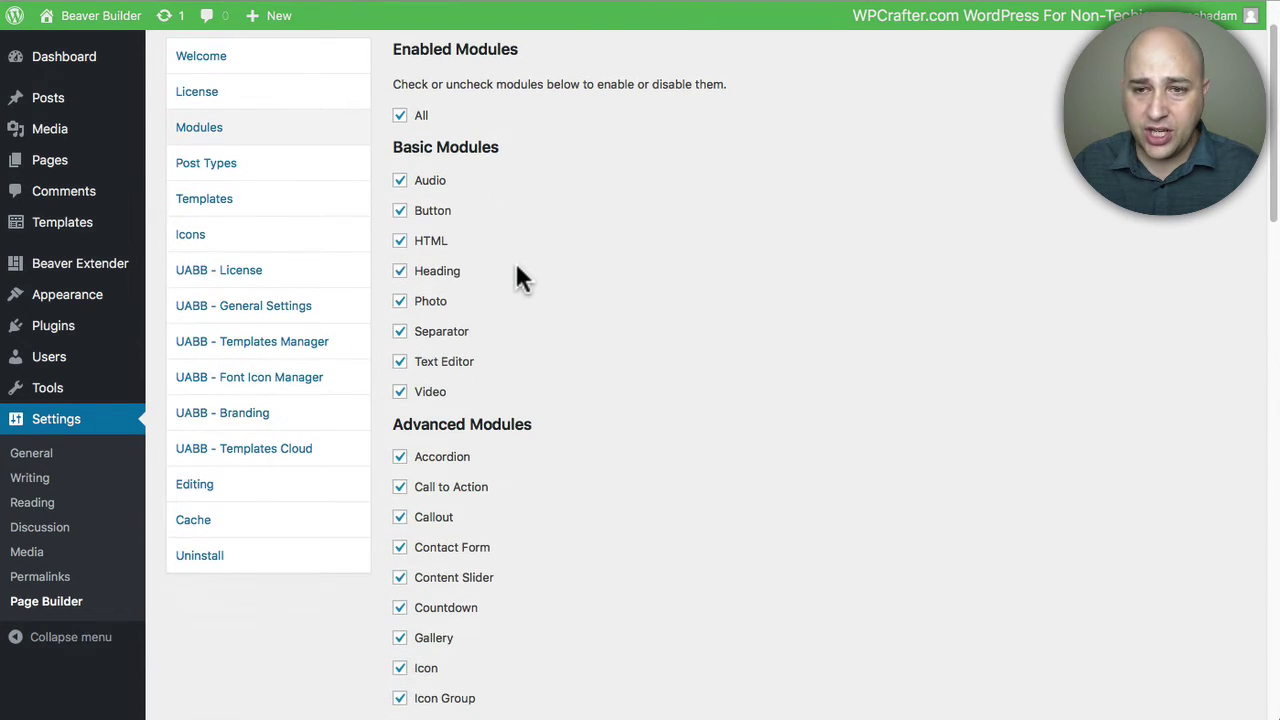
pyautogui.scroll(-5, 518, 268)
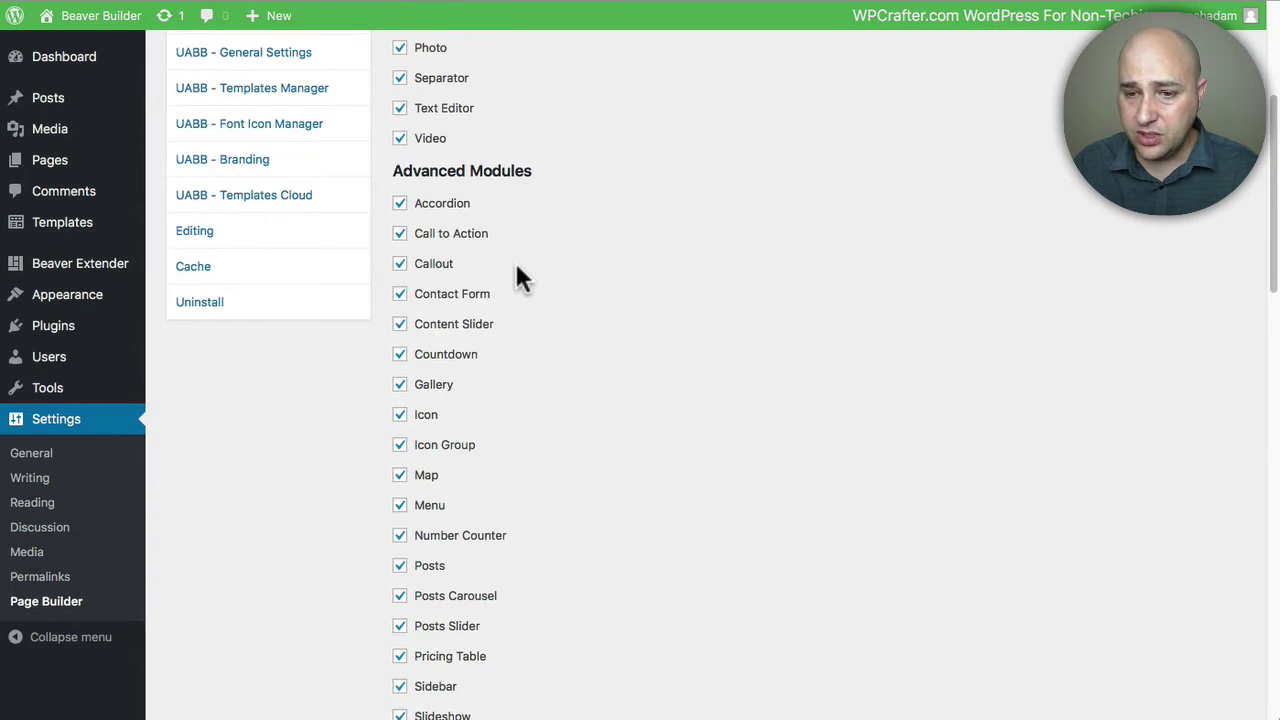
pyautogui.scroll(-12, 518, 268)
pyautogui.scroll(-8, 522, 255)
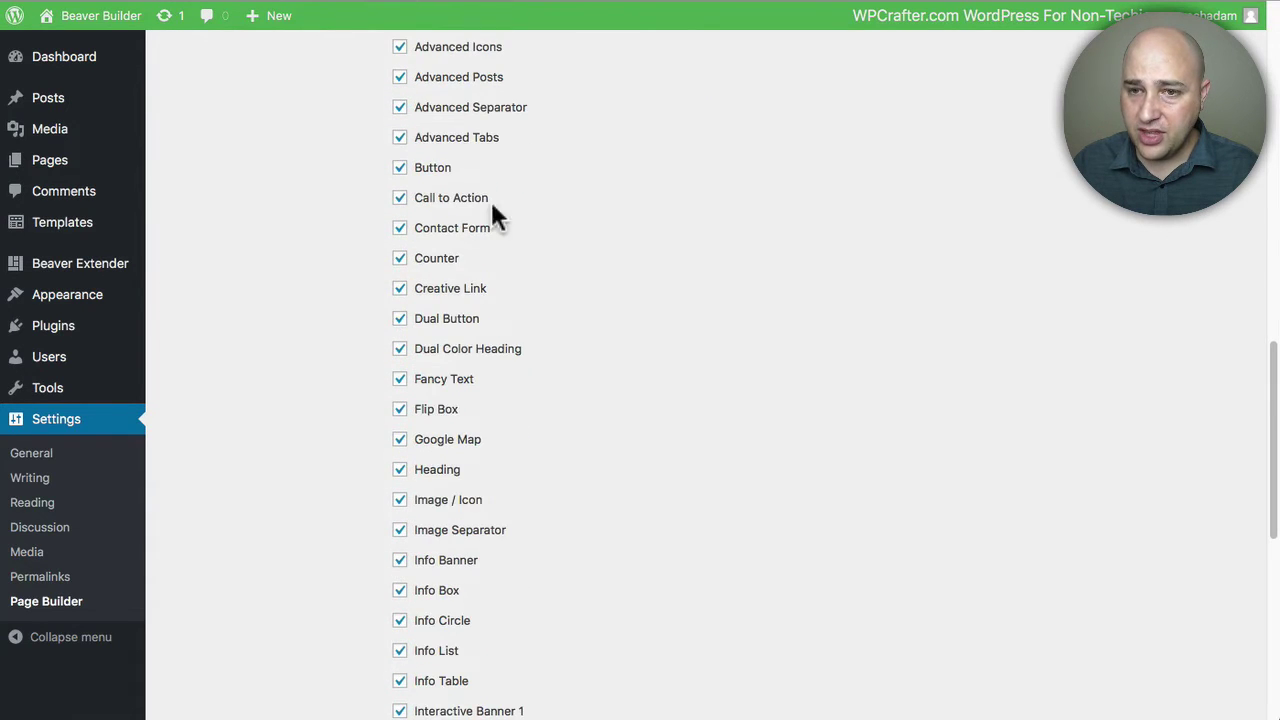
pyautogui.scroll(6, 500, 200)
pyautogui.doubleClick(391, 206)
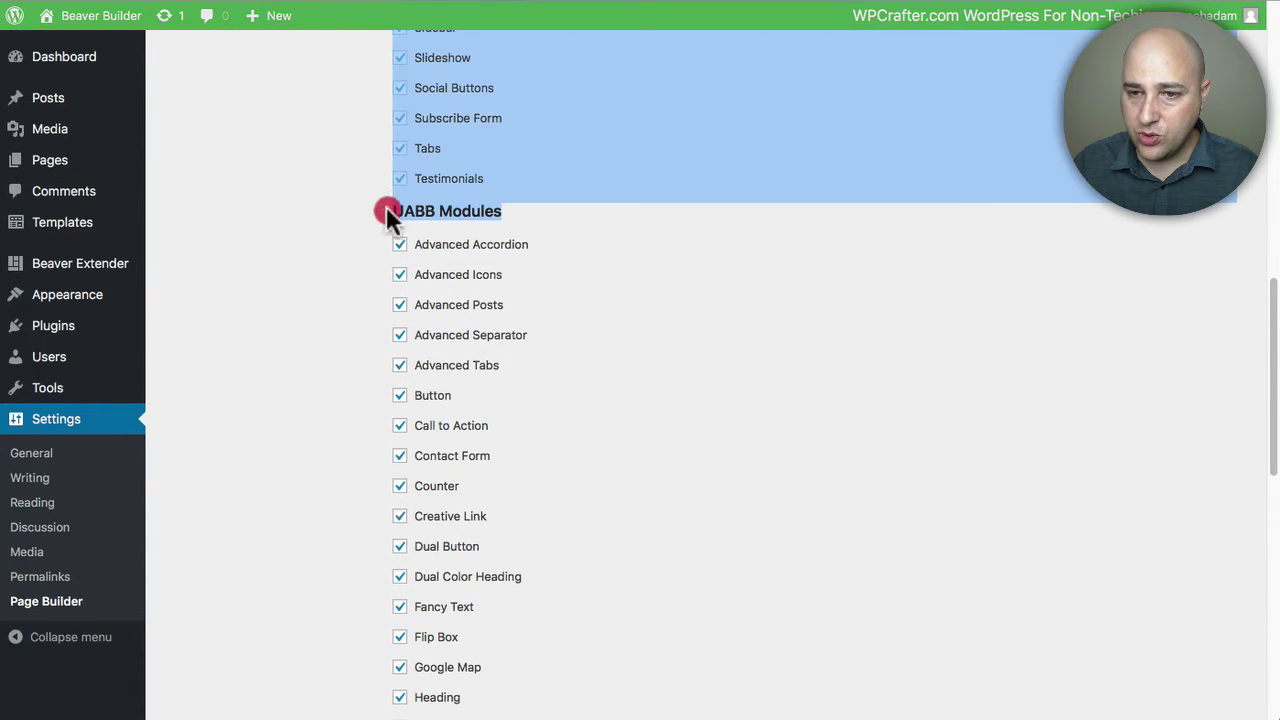
pyautogui.click(496, 219)
pyautogui.scroll(-18, 549, 250)
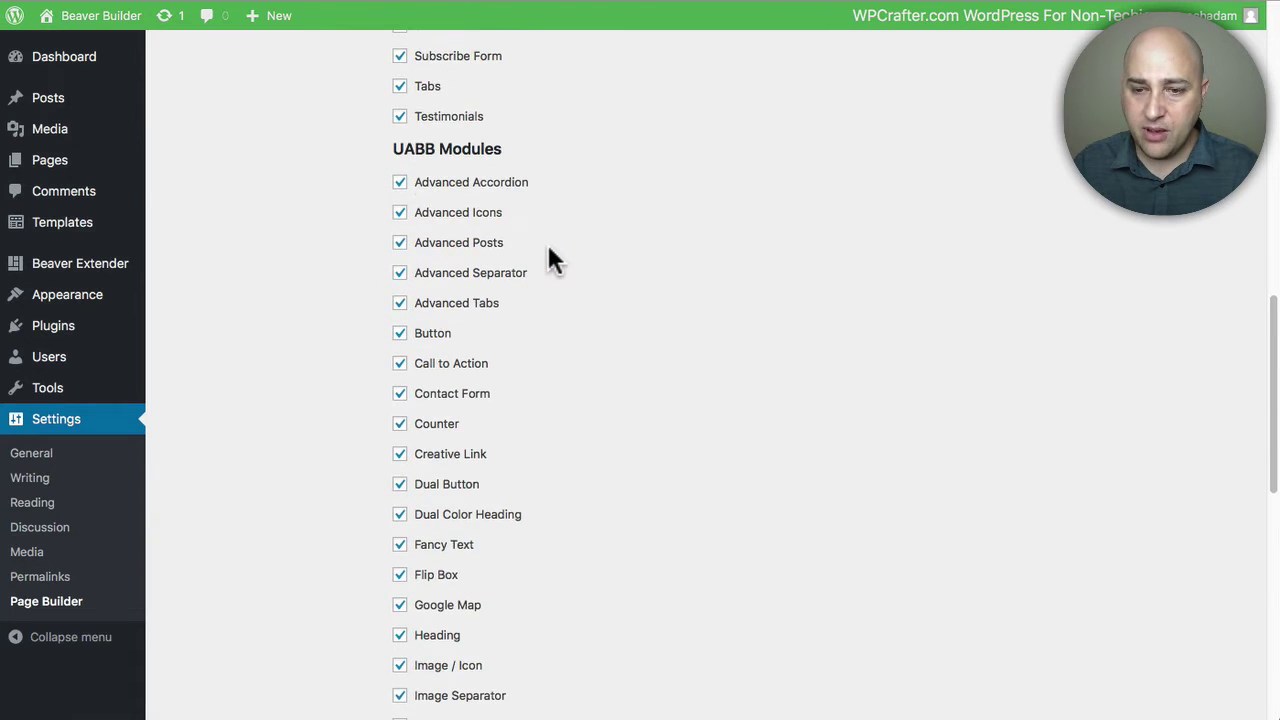
pyautogui.scroll(-2, 553, 259)
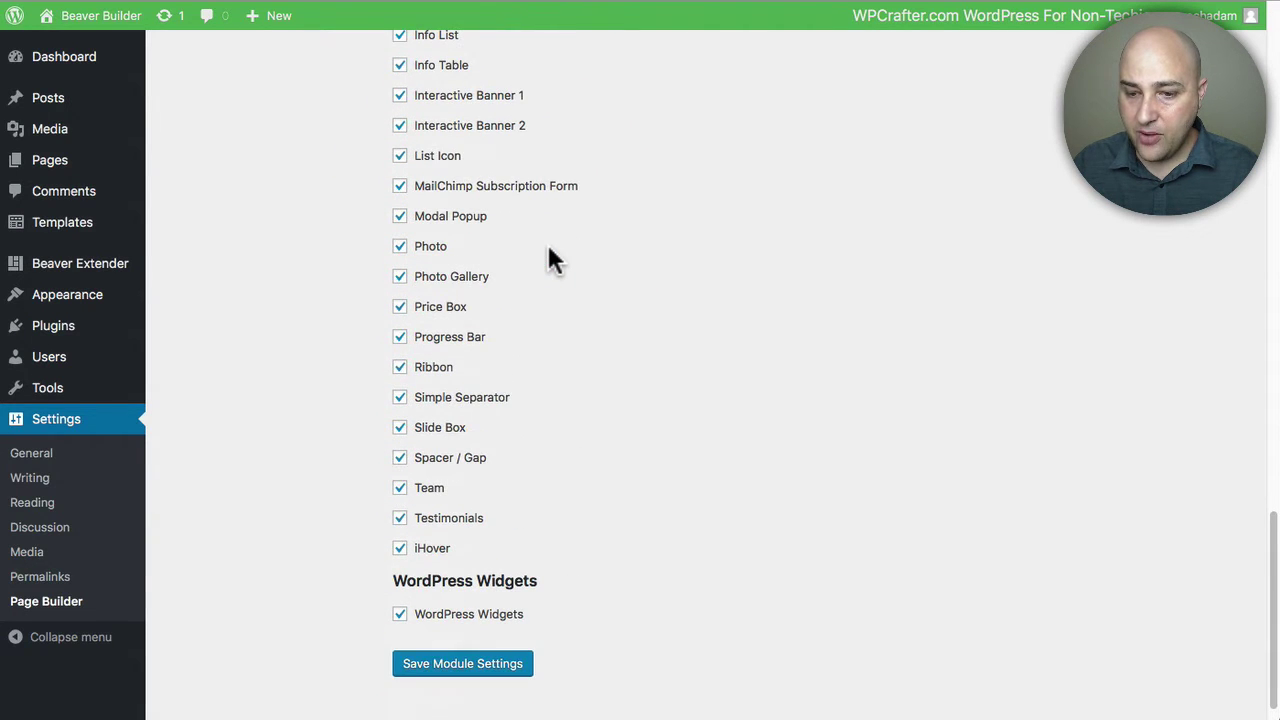
pyautogui.scroll(3, 549, 255)
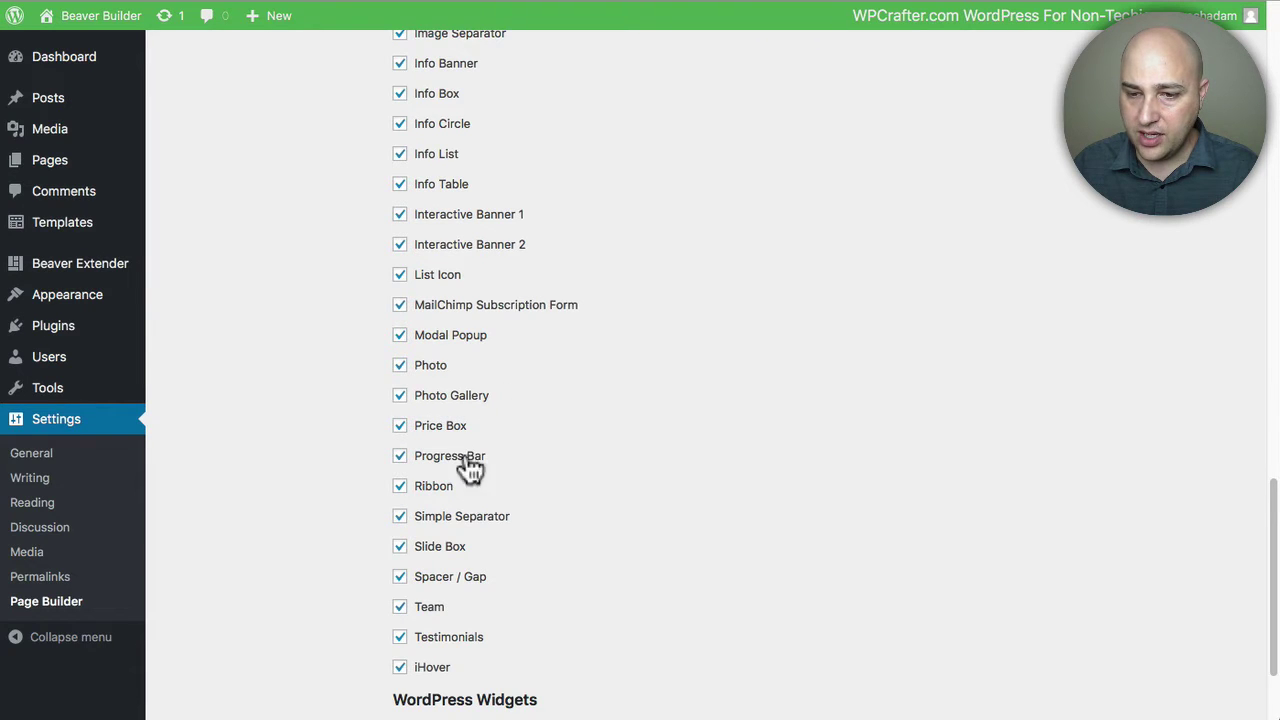
pyautogui.scroll(6, 522, 440)
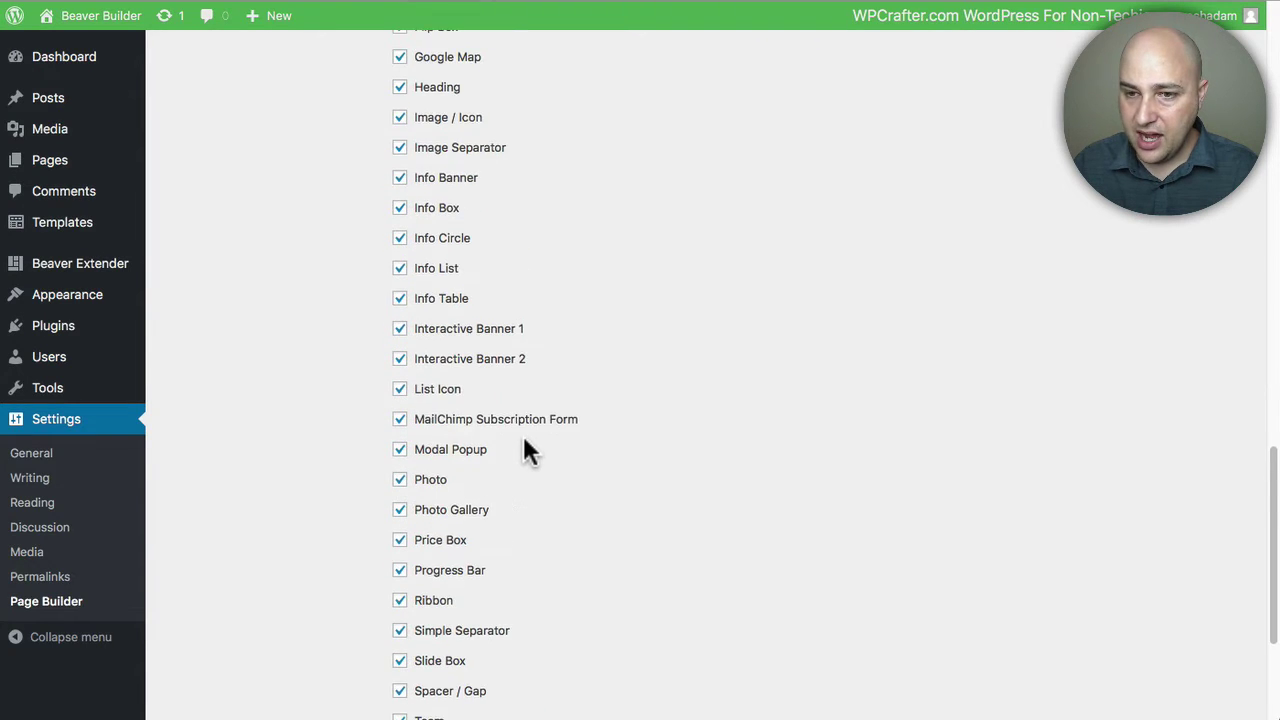
pyautogui.scroll(7, 522, 437)
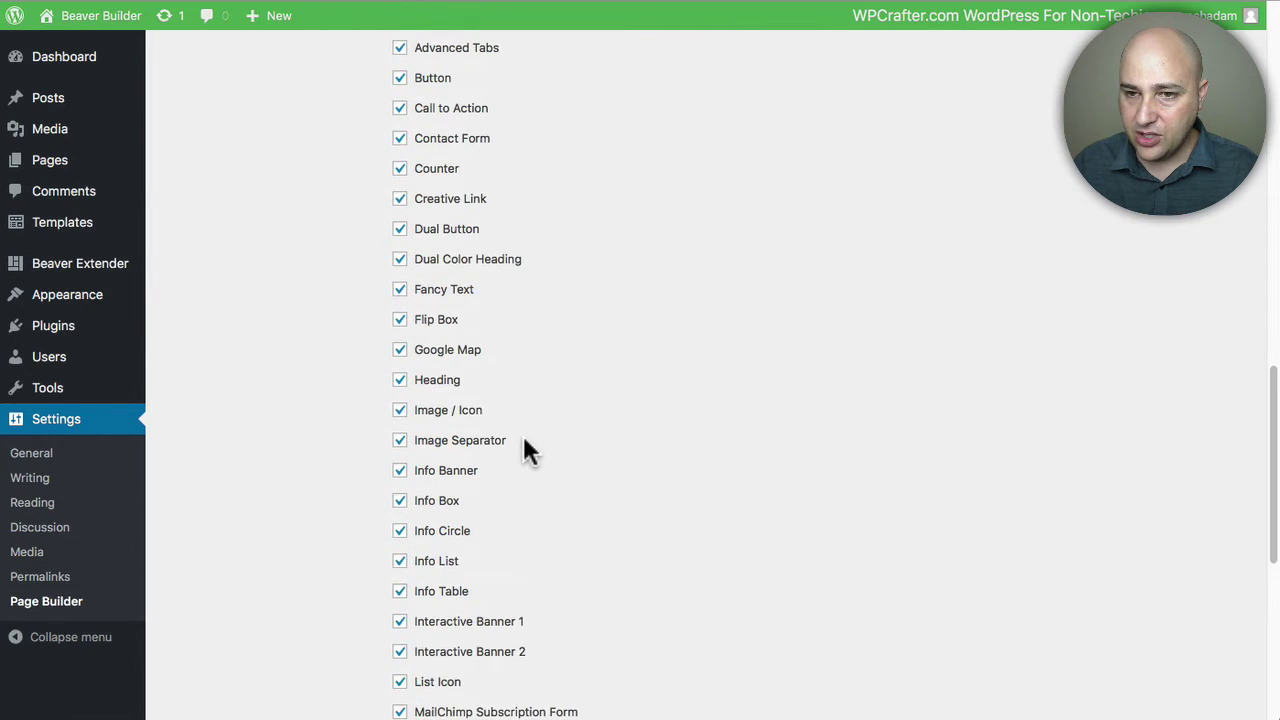
pyautogui.scroll(20, 522, 440)
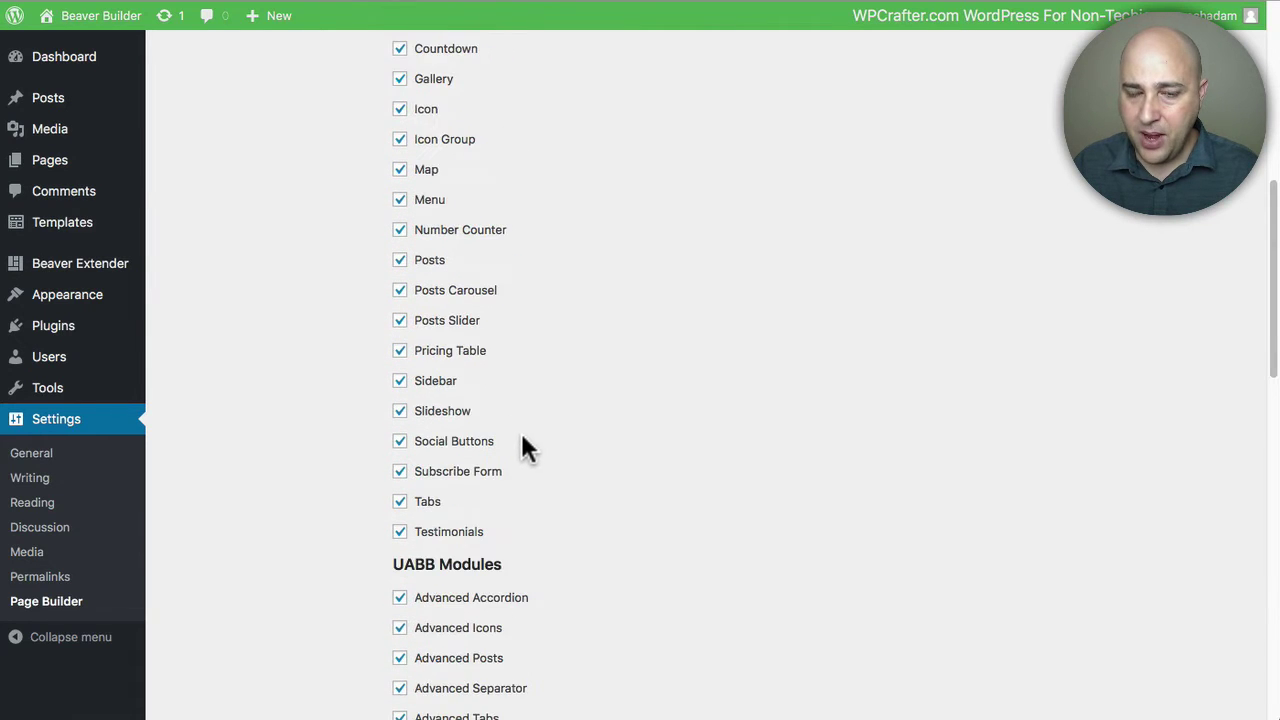
# Step: Open the Homepage in Page Builder and search the modules for "pop"
pyautogui.click(50, 160)
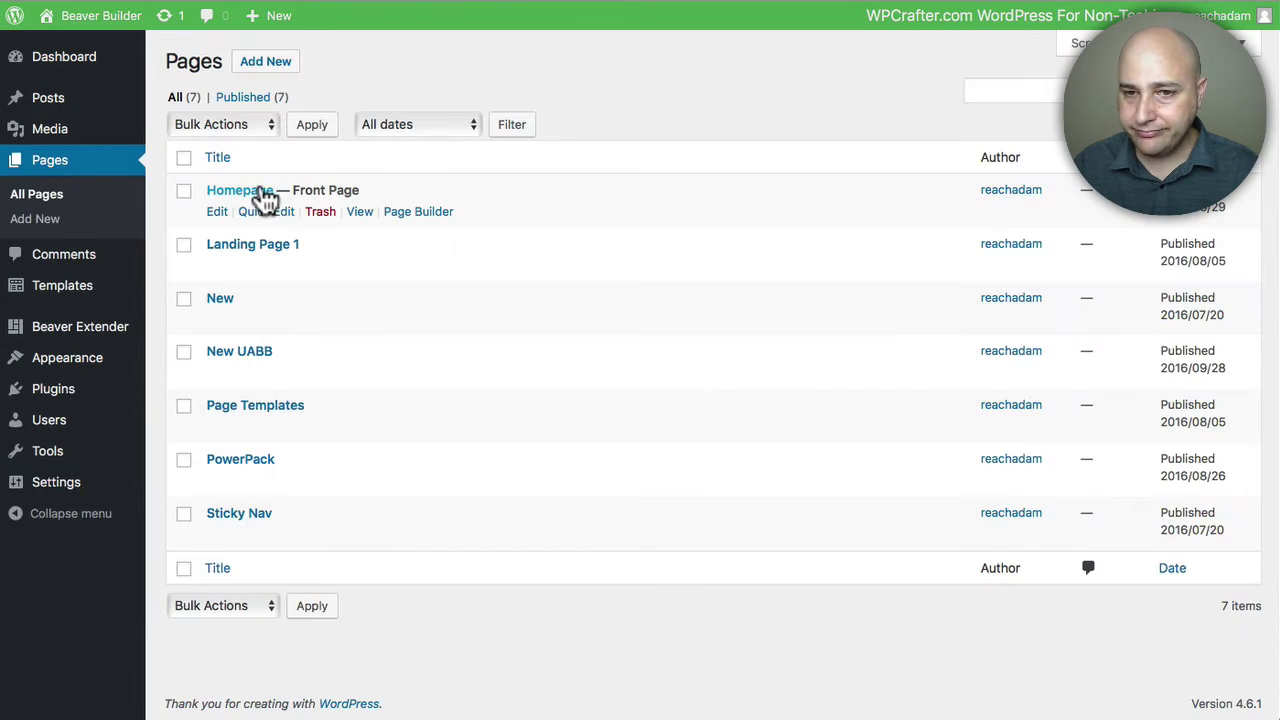
pyautogui.click(418, 213)
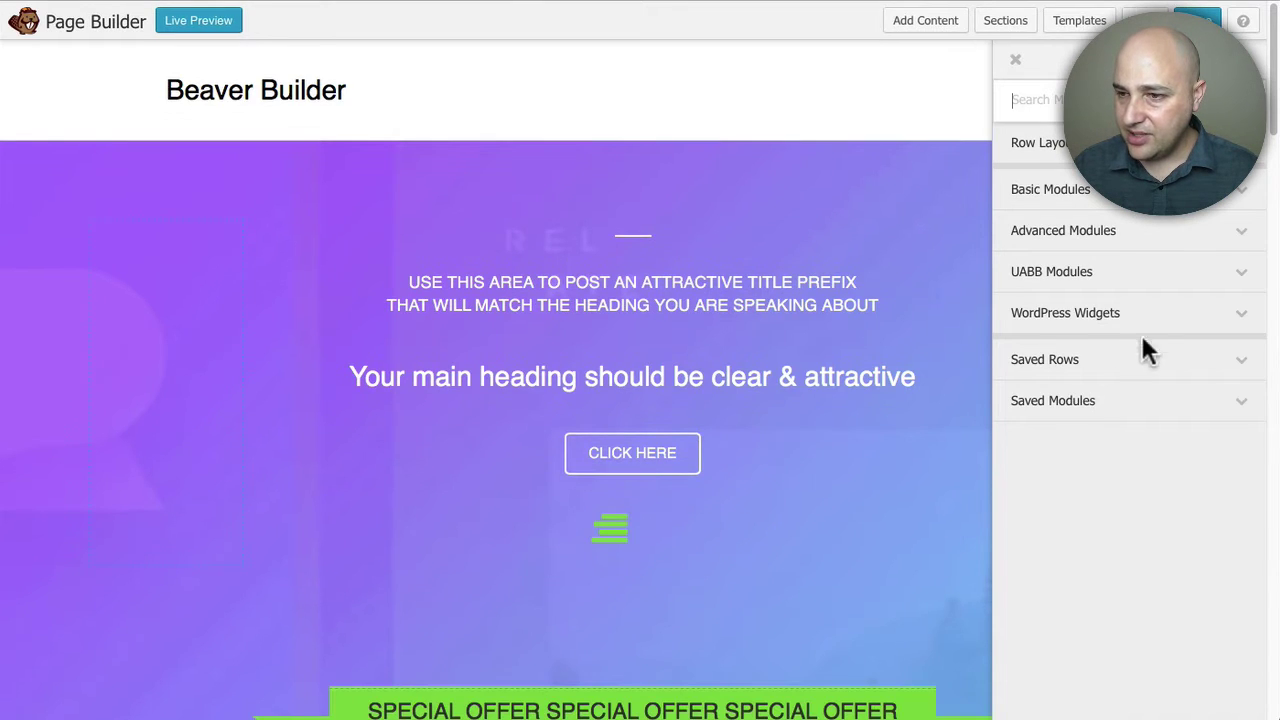
pyautogui.click(1058, 93)
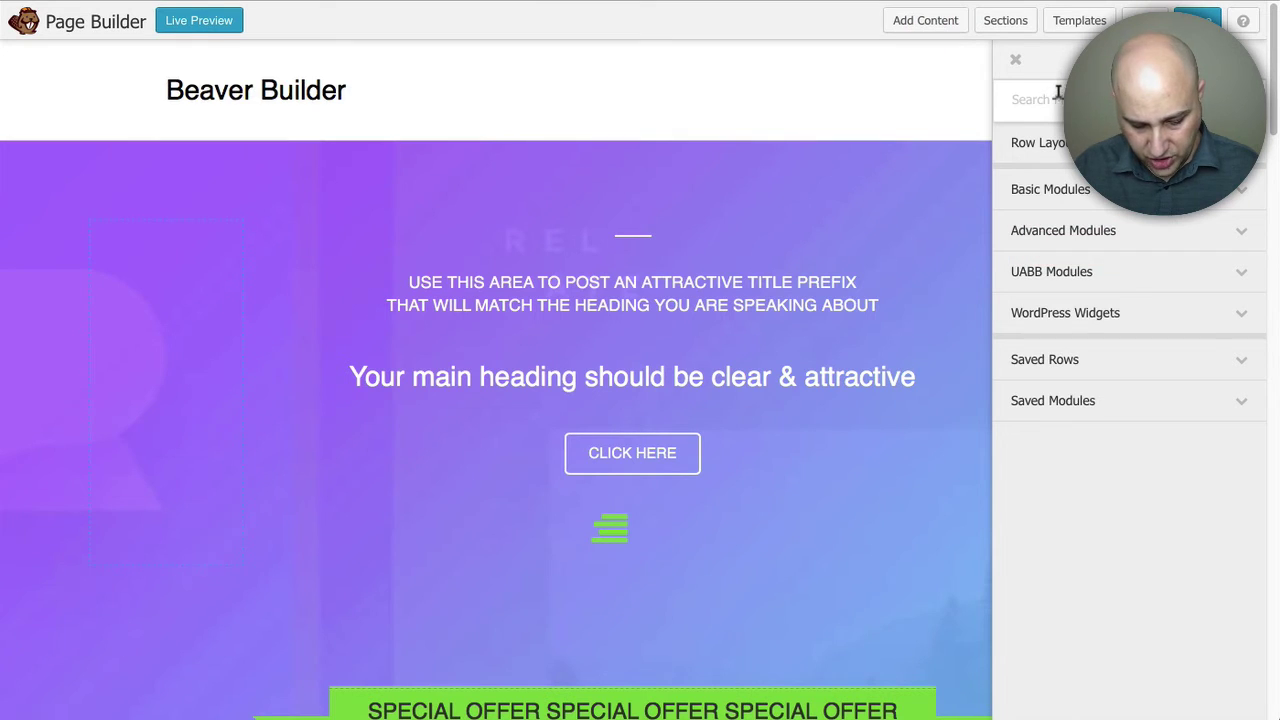
pyautogui.write('pop')
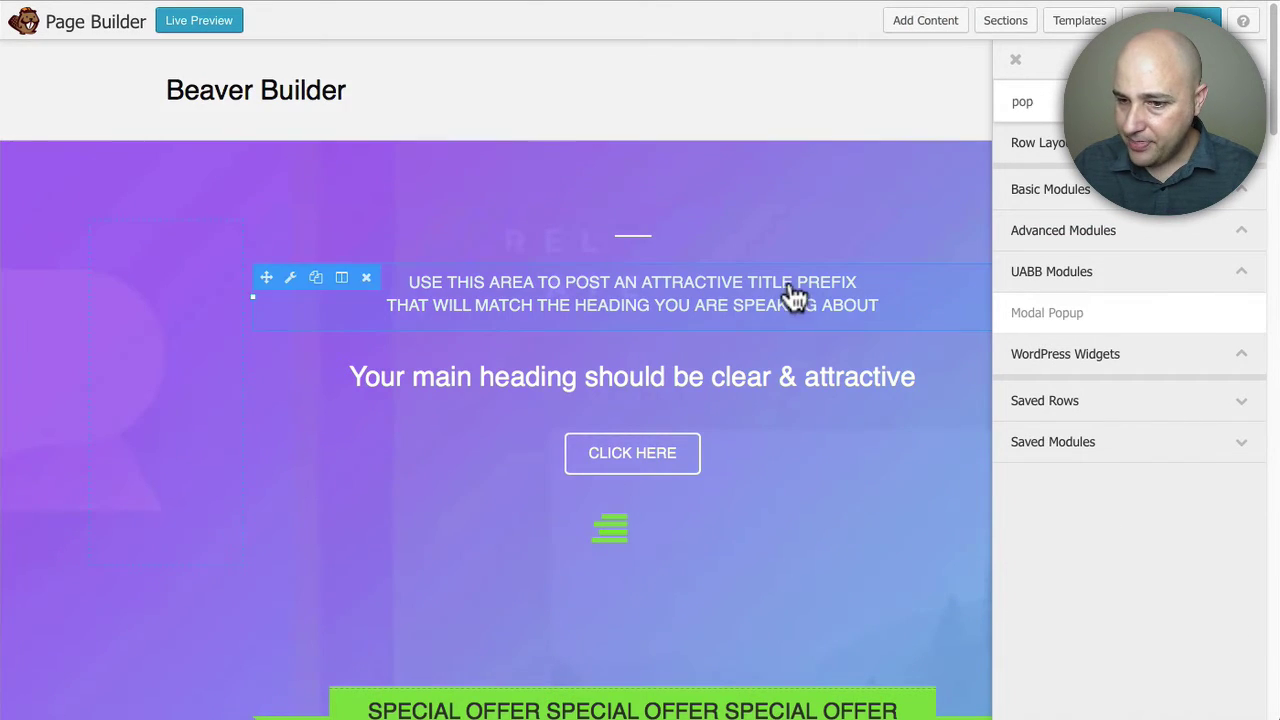
# Step: Add a Modal Popup module below the icon features, above the "A feature worth dying for" section
pyautogui.scroll(-10, 800, 292)
pyautogui.scroll(8, 775, 286)
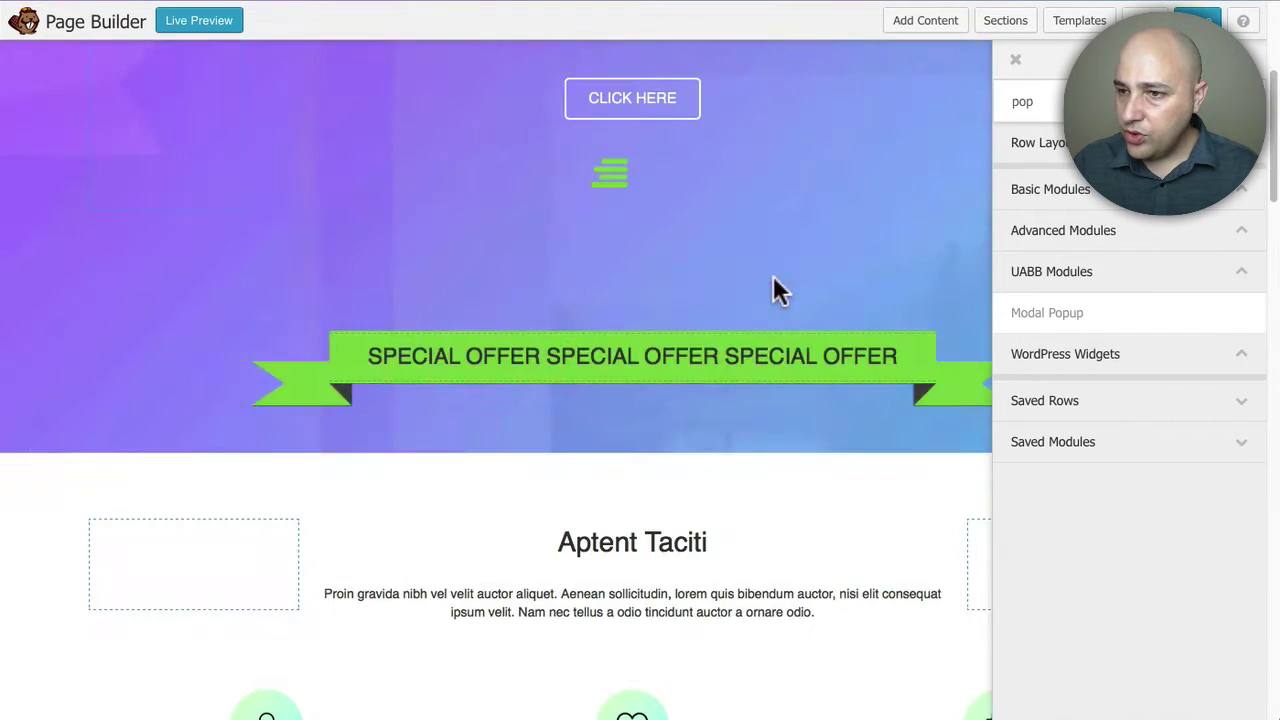
pyautogui.scroll(-3, 780, 292)
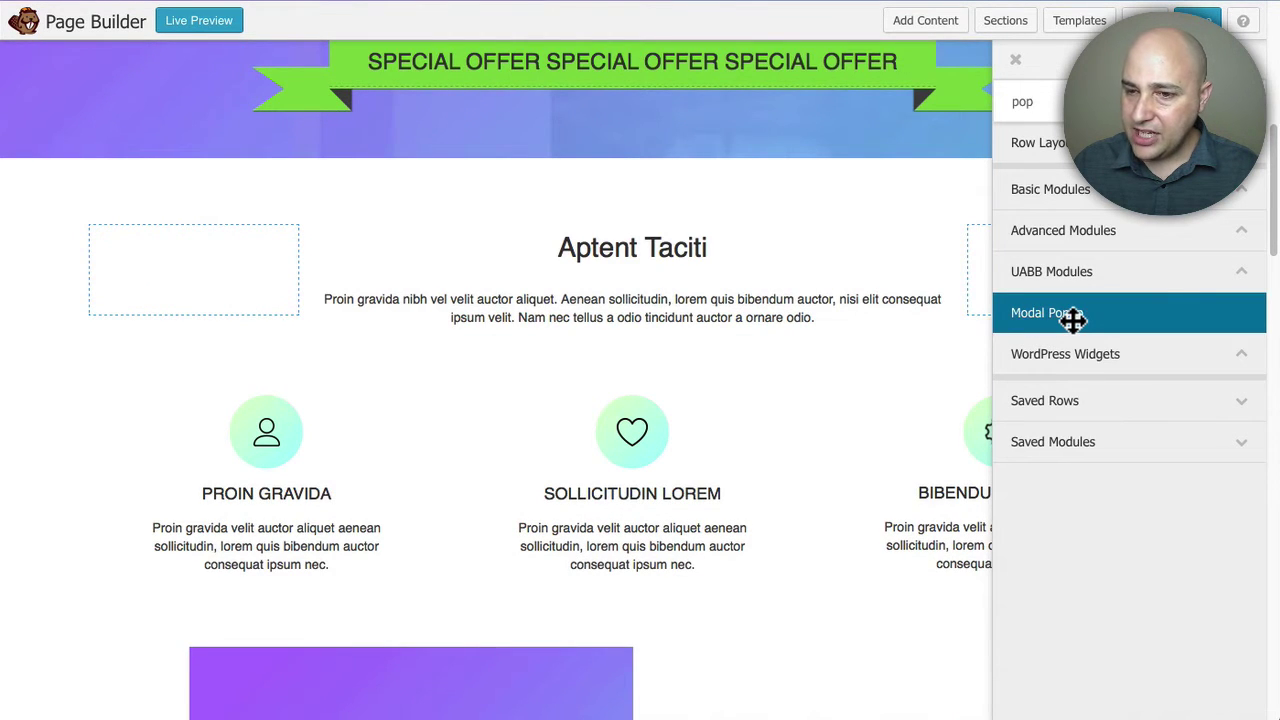
pyautogui.moveTo(1072, 318); pyautogui.dragTo(665, 485)
pyautogui.scroll(-3, 640, 470)
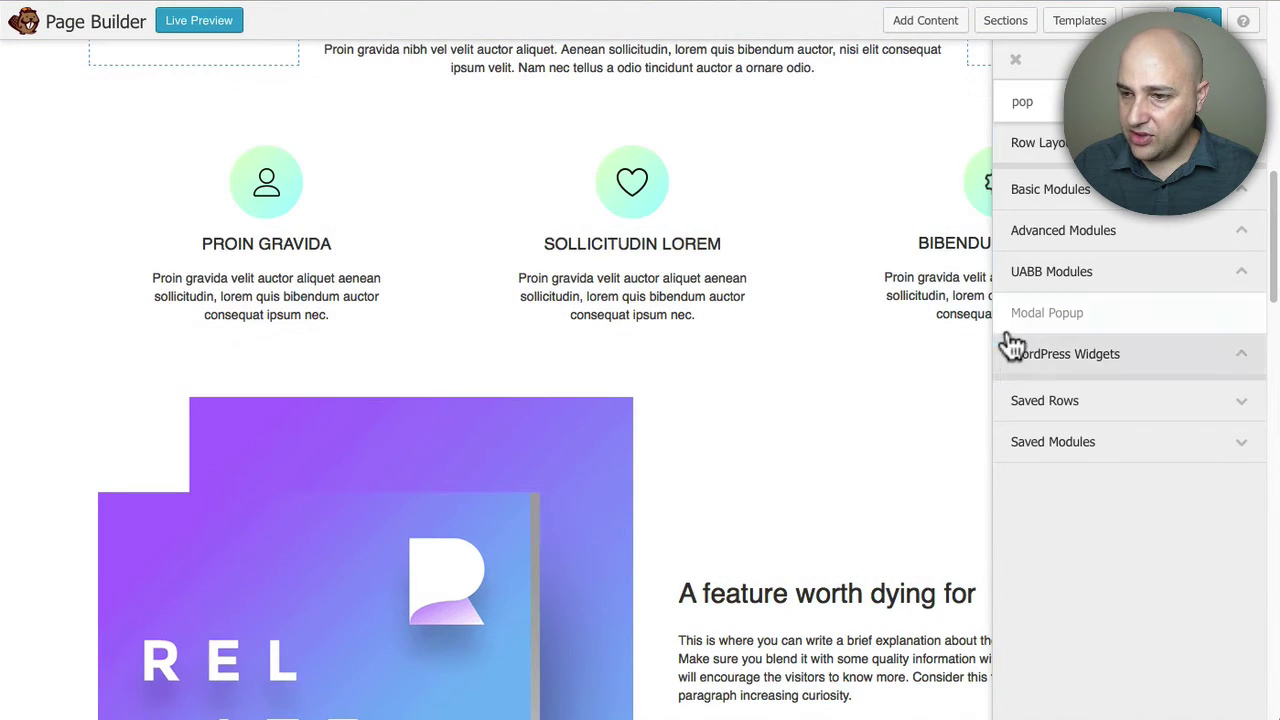
pyautogui.moveTo(1050, 313); pyautogui.dragTo(594, 412)
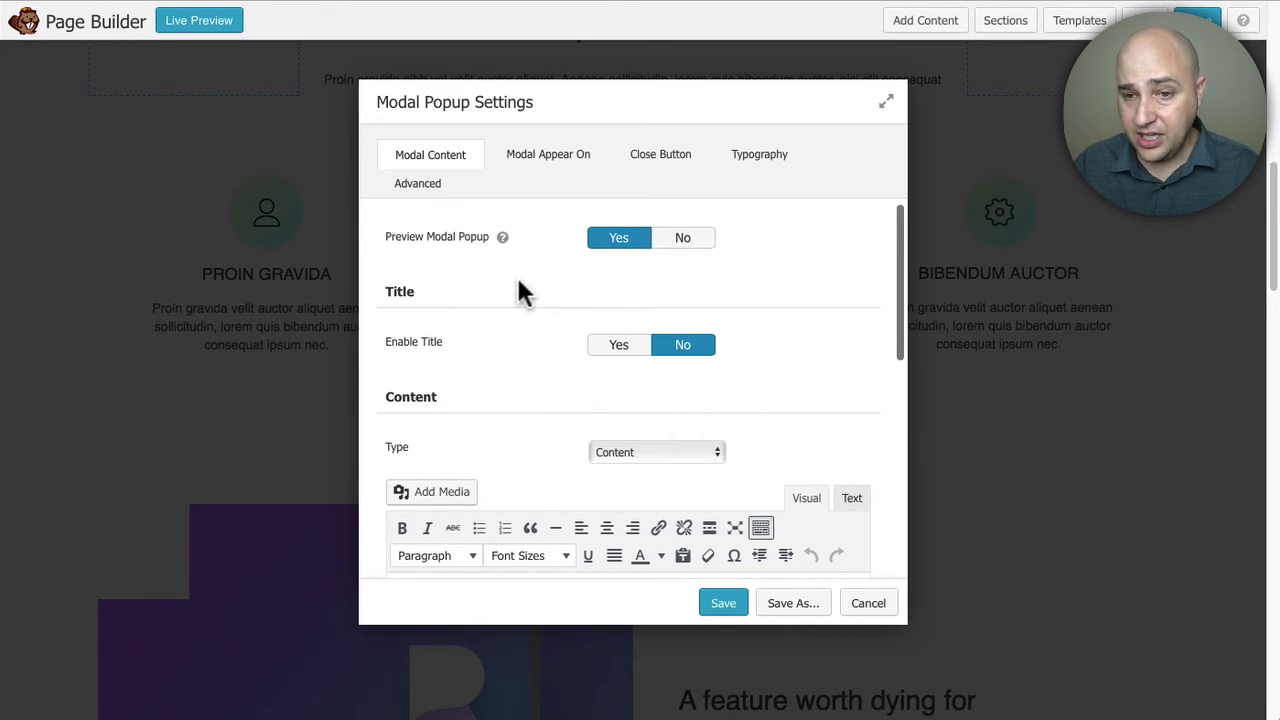
# Step: Set the modal's content type to Saved Page Templates and select Adam's Template as its page template
pyautogui.scroll(-2, 520, 290)
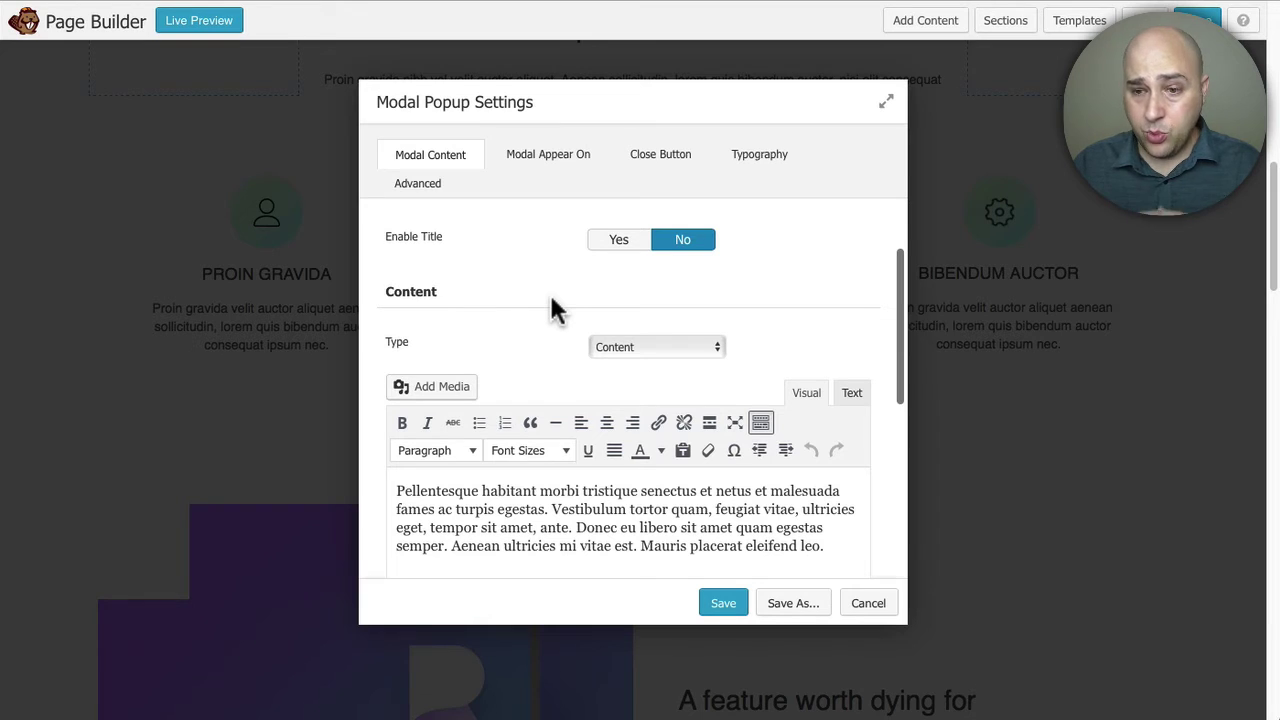
pyautogui.scroll(2, 570, 328)
pyautogui.scroll(-5, 570, 328)
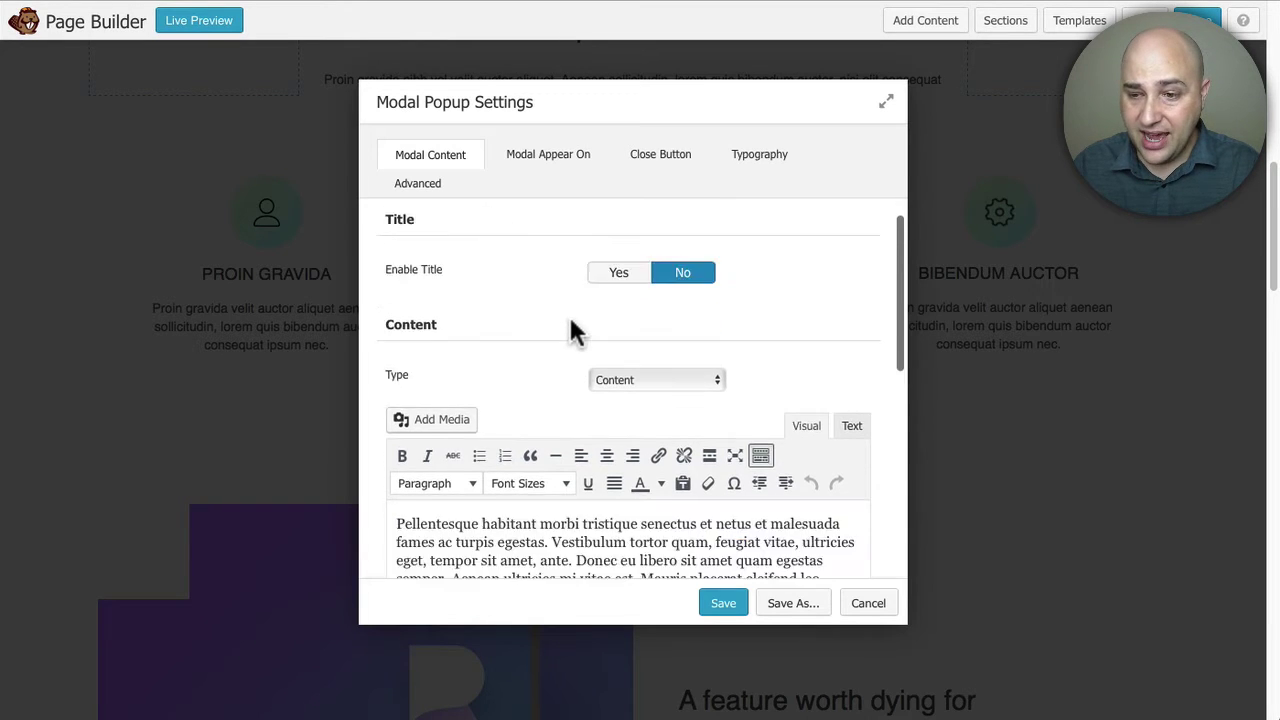
pyautogui.scroll(2, 625, 345)
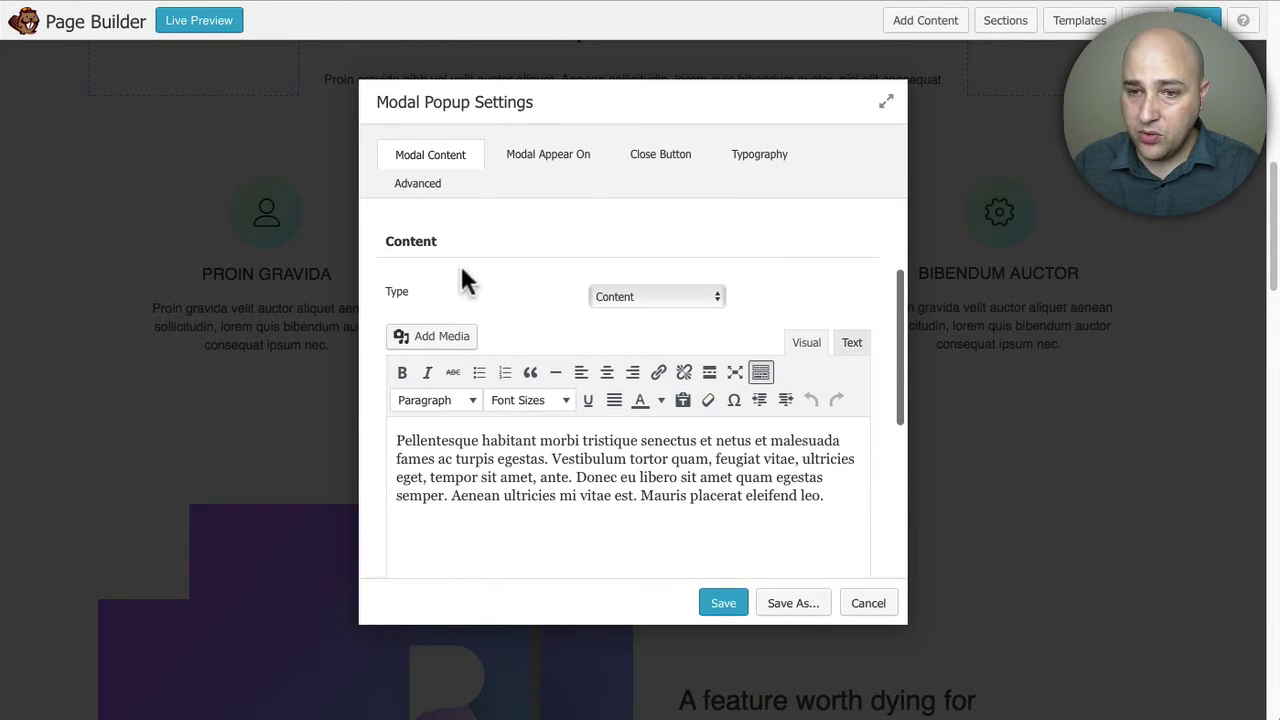
pyautogui.click(663, 298)
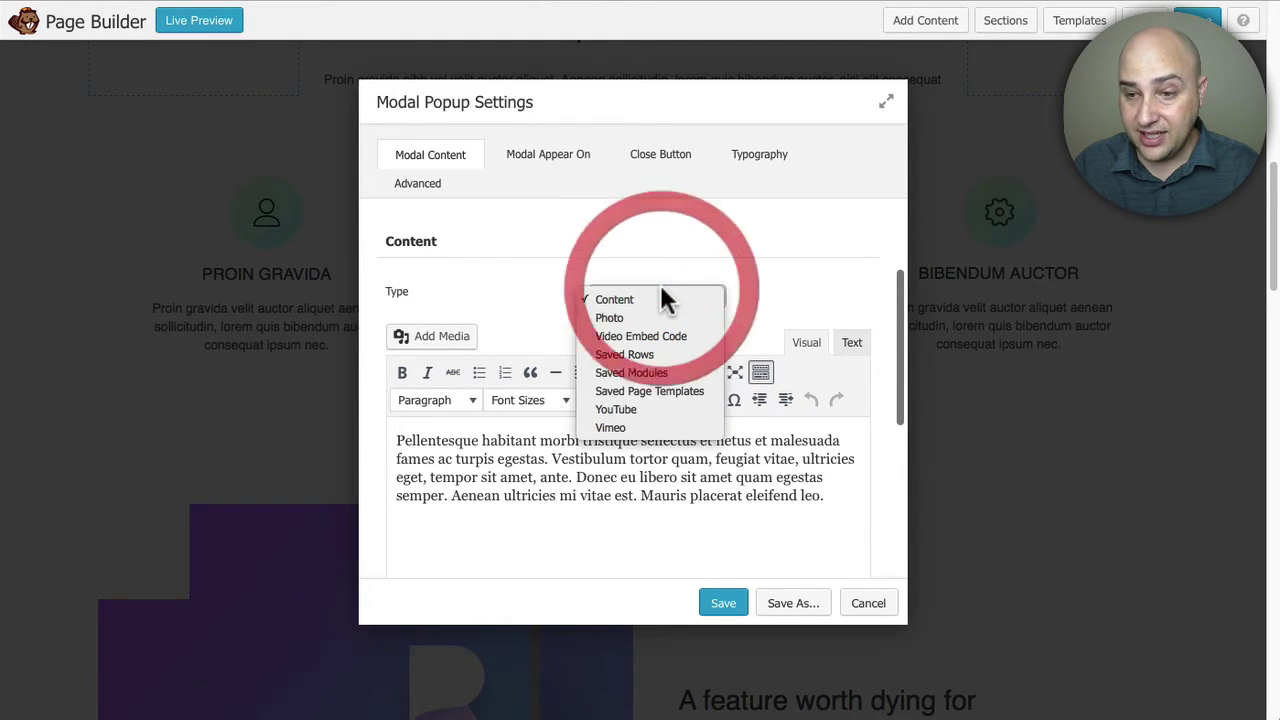
pyautogui.click(649, 391)
pyautogui.click(669, 338)
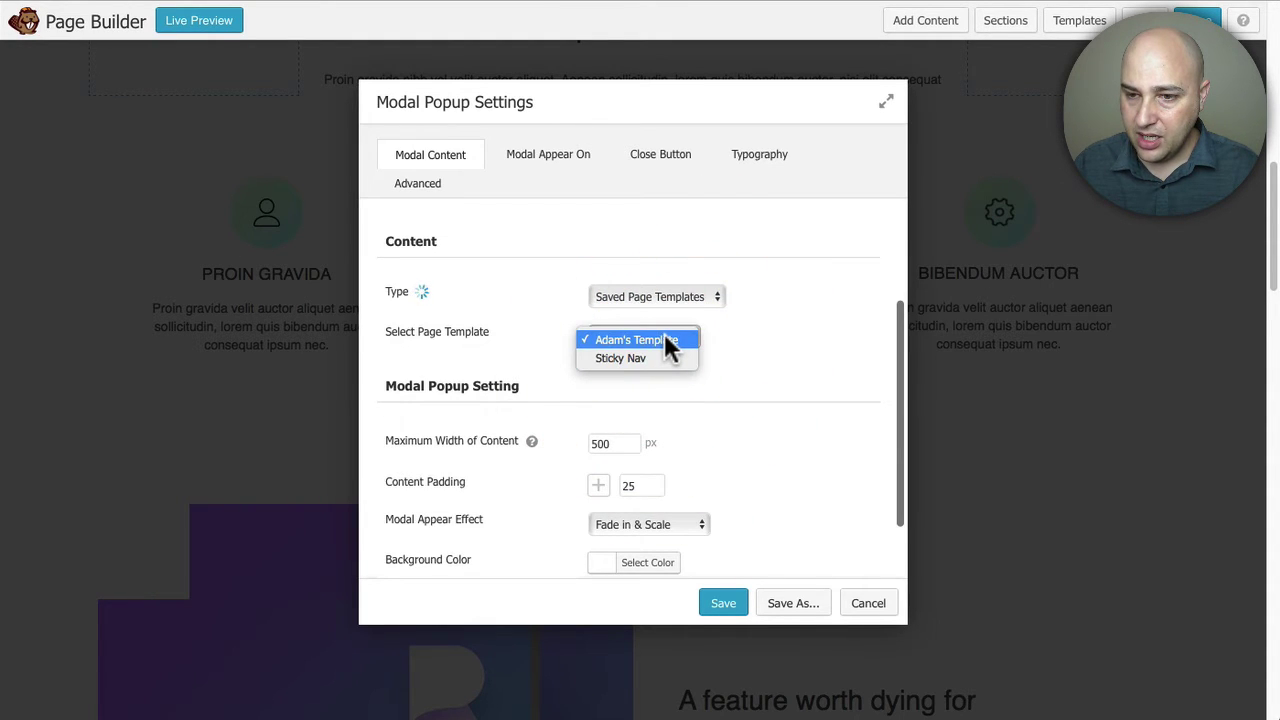
pyautogui.click(664, 340)
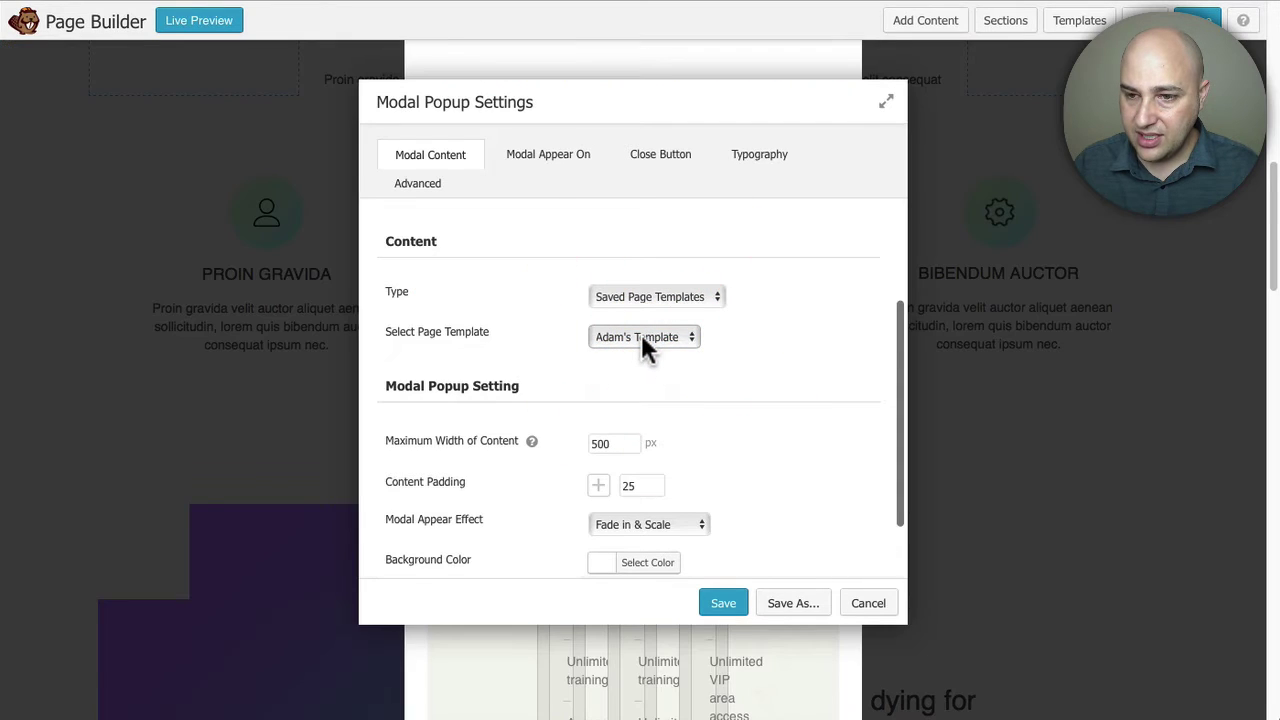
# Step: Set the popup's maximum content width to 900 px and its content padding to 0, moving the settings dialog aside
pyautogui.moveTo(535, 97); pyautogui.dragTo(935, 148)
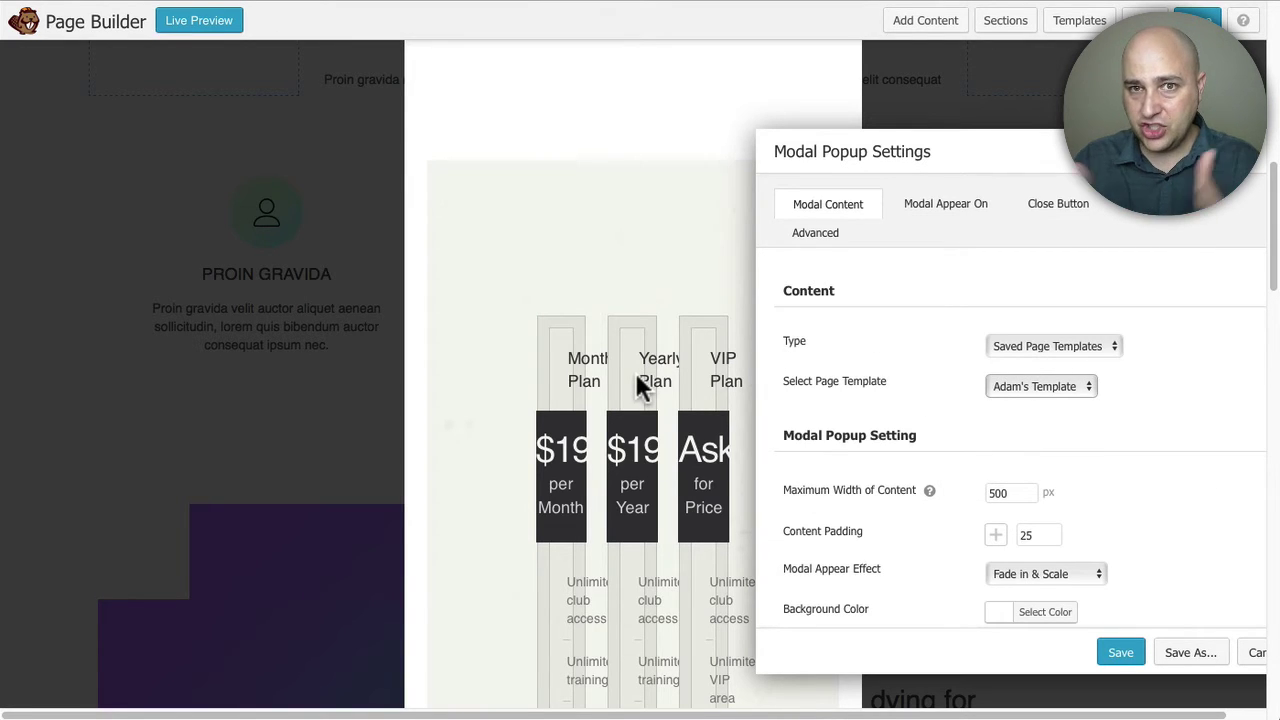
pyautogui.click(979, 490)
pyautogui.doubleClick(979, 490)
pyautogui.write('900')
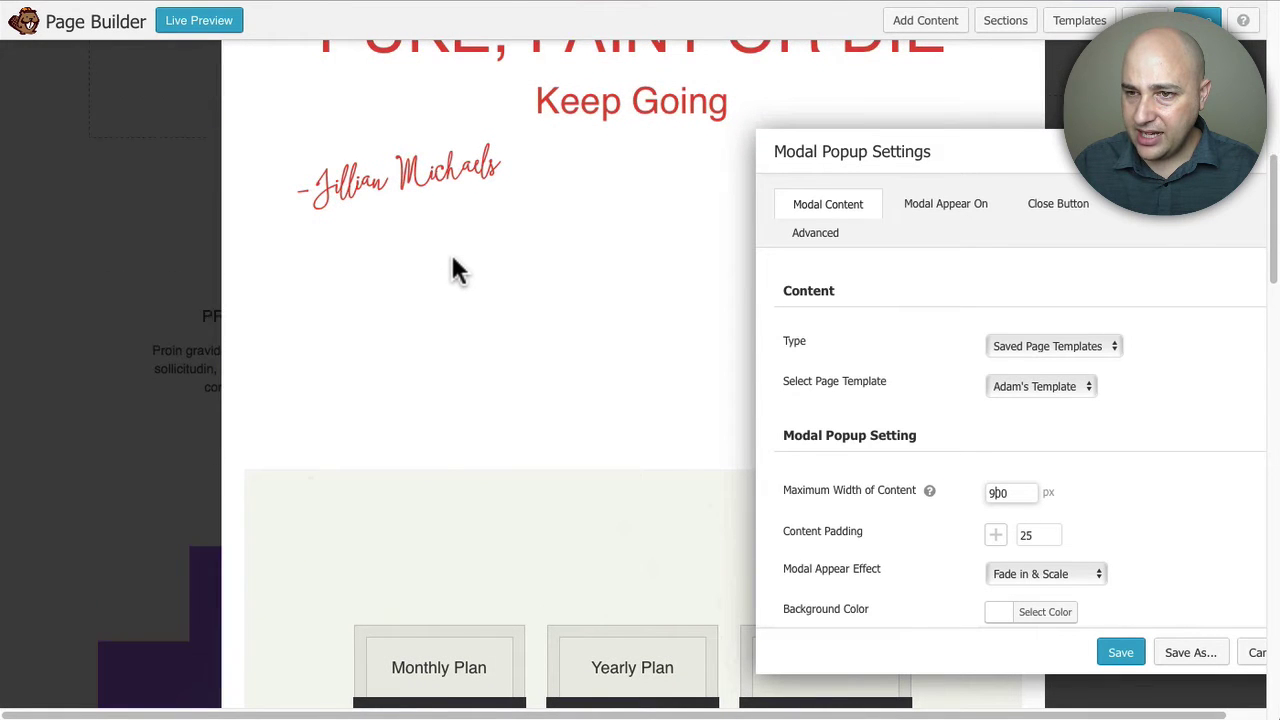
pyautogui.moveTo(1006, 160); pyautogui.dragTo(903, 117)
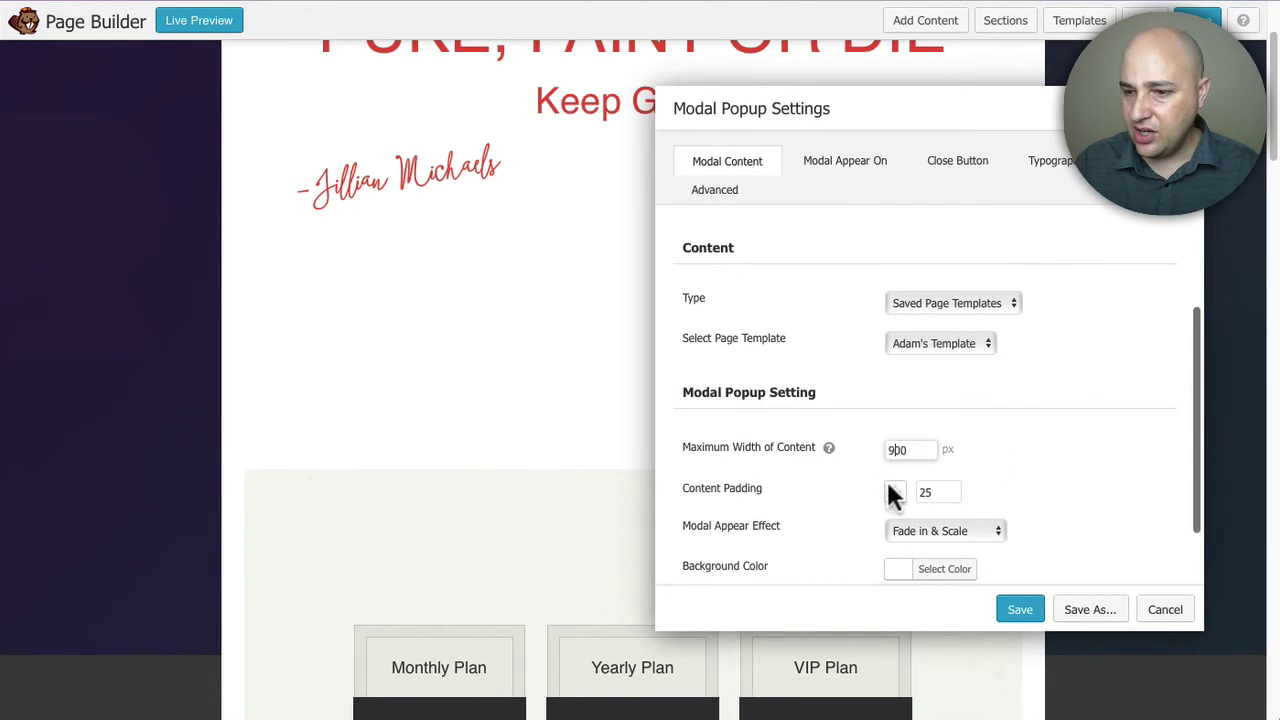
pyautogui.moveTo(946, 485); pyautogui.dragTo(843, 485)
pyautogui.write('0')
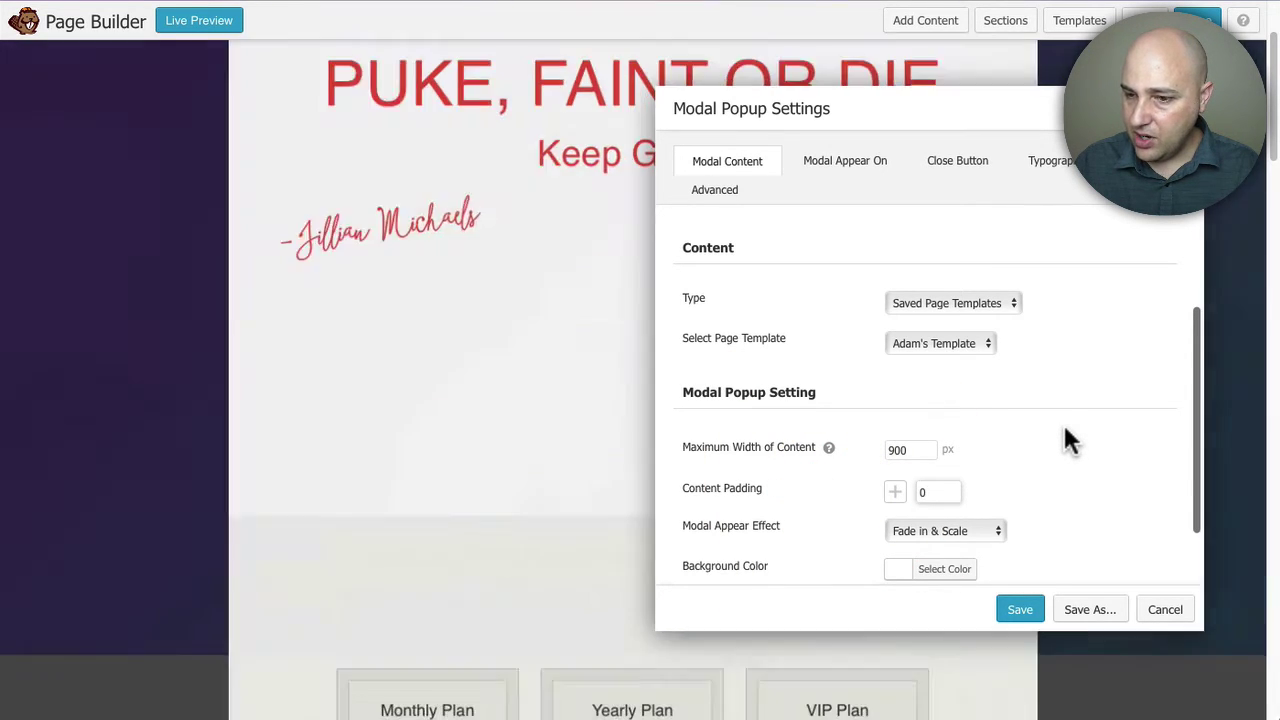
pyautogui.click(1064, 430)
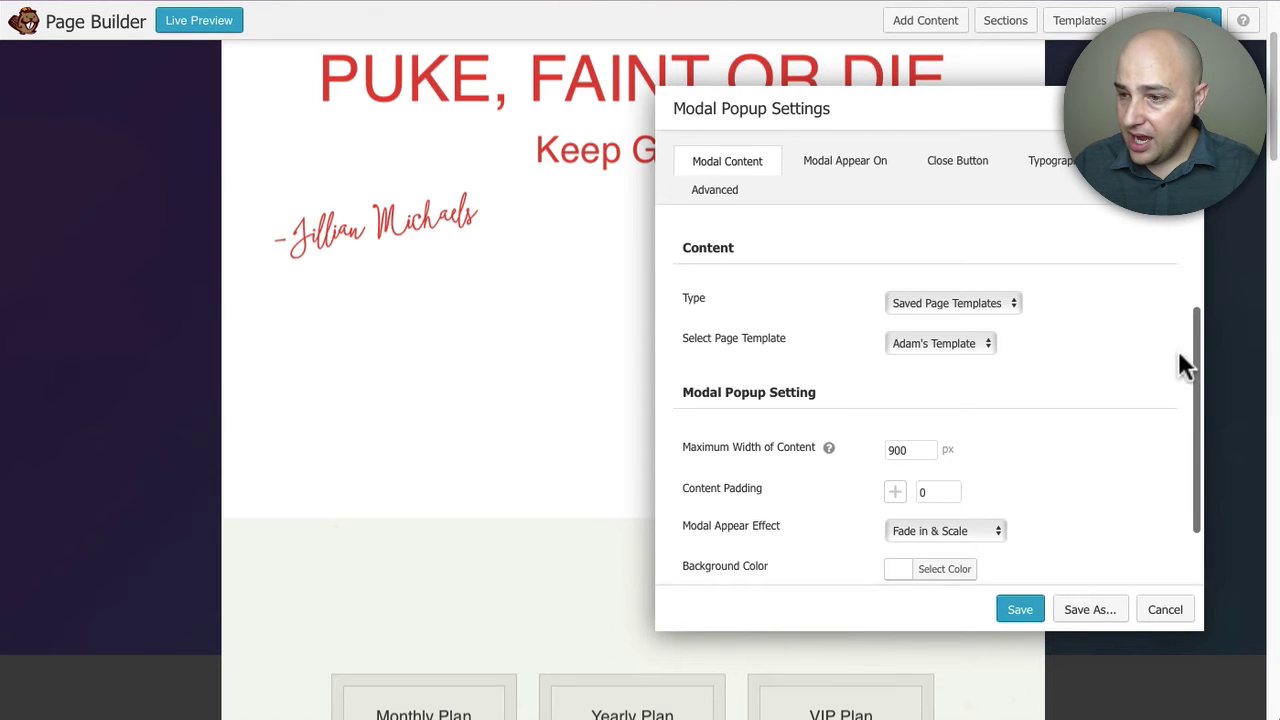
# Step: Check the available modal appear effects and change the popup's overlay color to a light green with lower opacity
pyautogui.moveTo(1194, 337); pyautogui.dragTo(1197, 410)
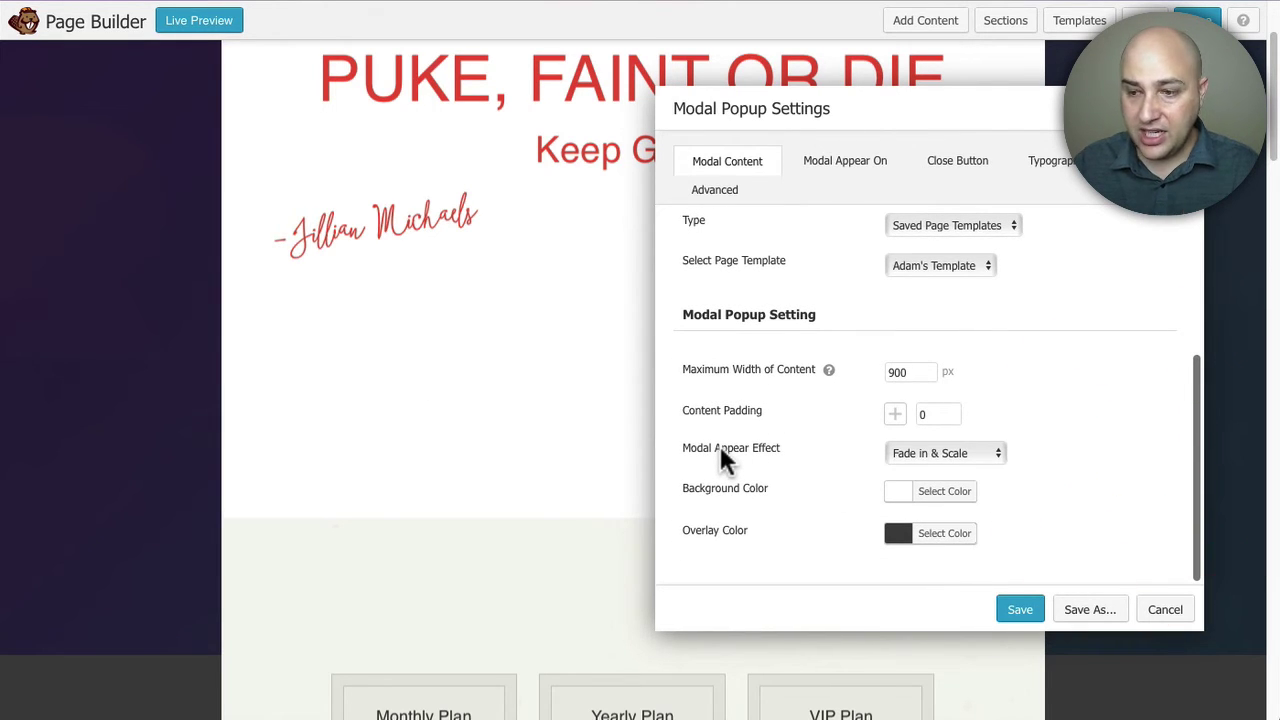
pyautogui.click(997, 450)
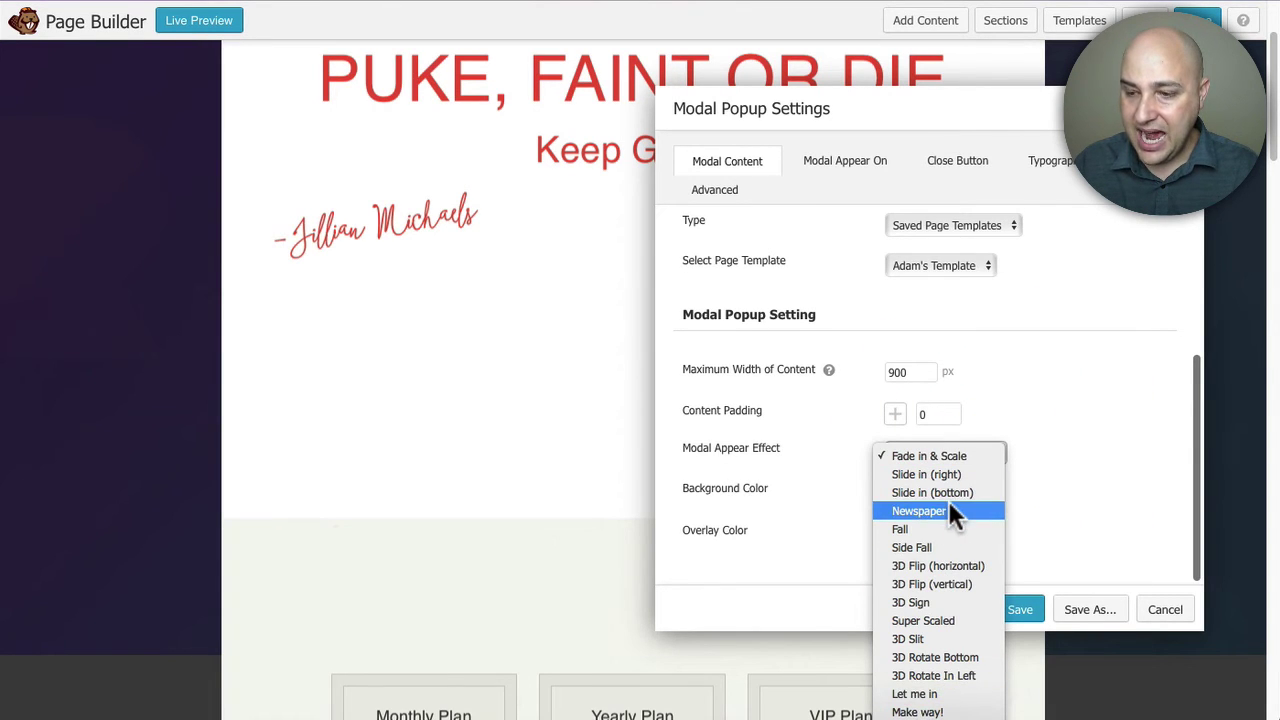
pyautogui.click(1085, 442)
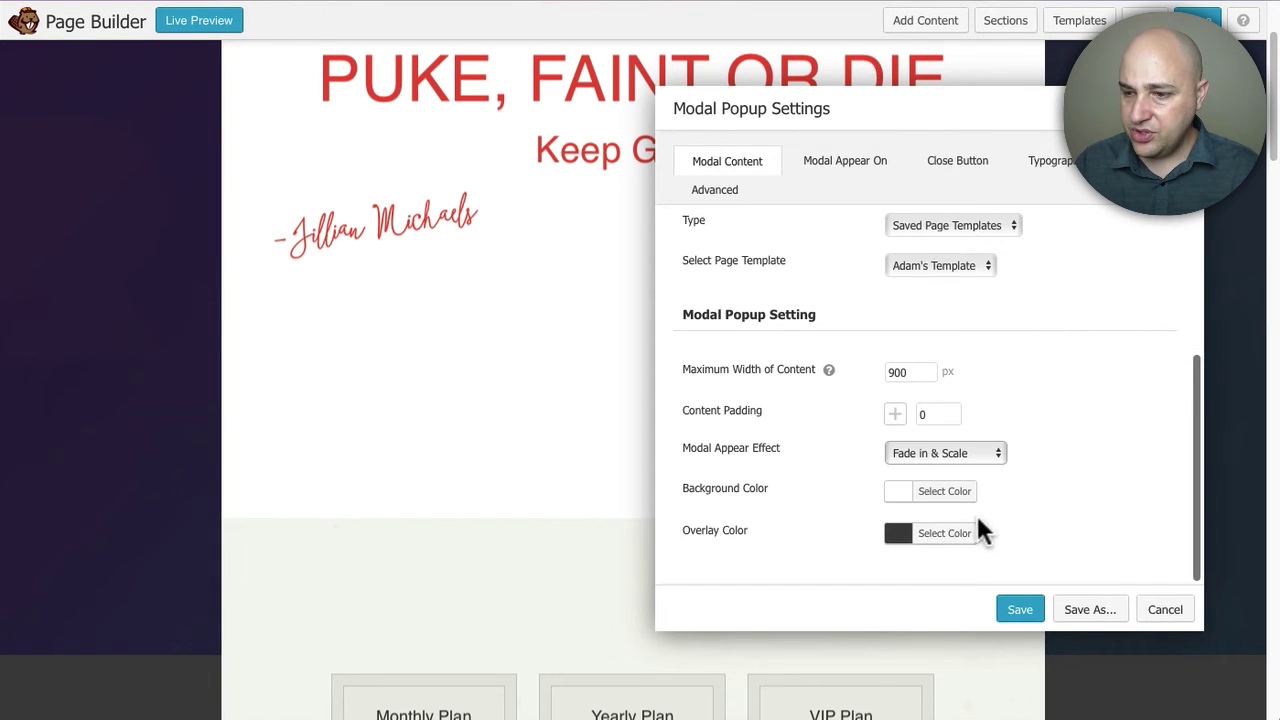
pyautogui.click(942, 530)
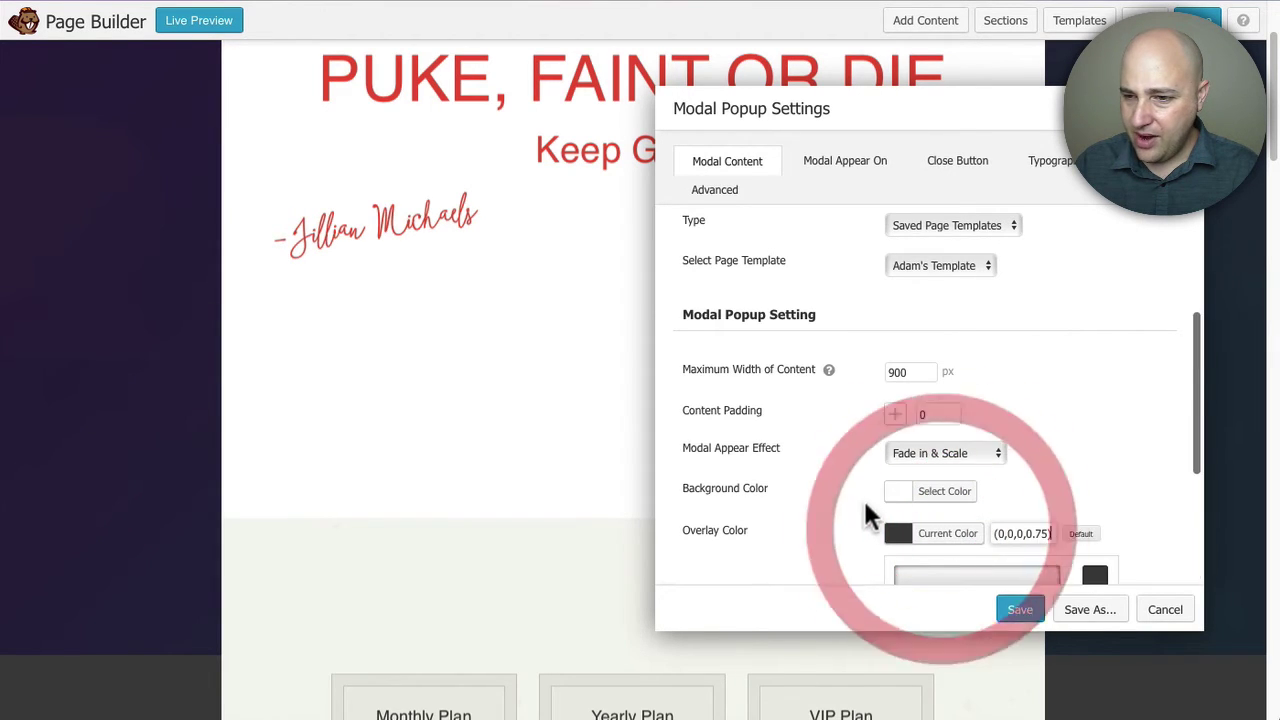
pyautogui.scroll(-2, 868, 510)
pyautogui.click(943, 552)
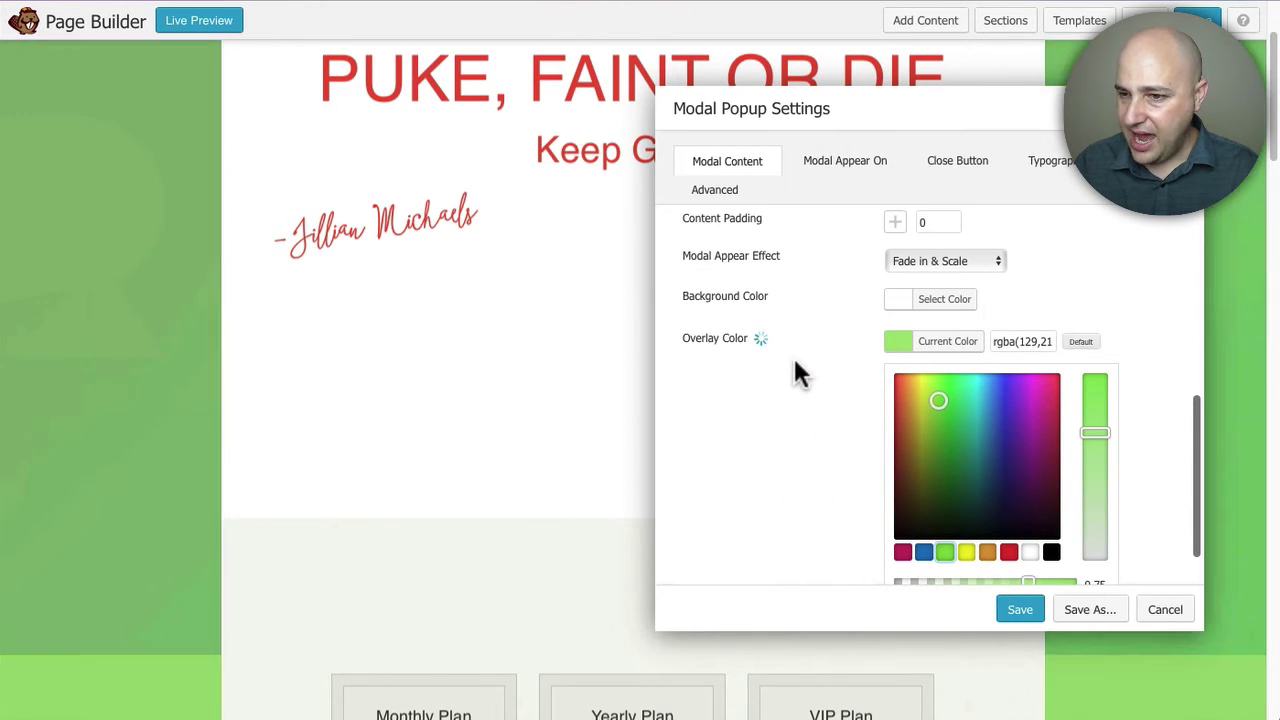
pyautogui.moveTo(1095, 432)
pyautogui.mouseDown()
pyautogui.moveTo(1095, 471)
pyautogui.moveTo(1095, 456)
pyautogui.mouseUp()
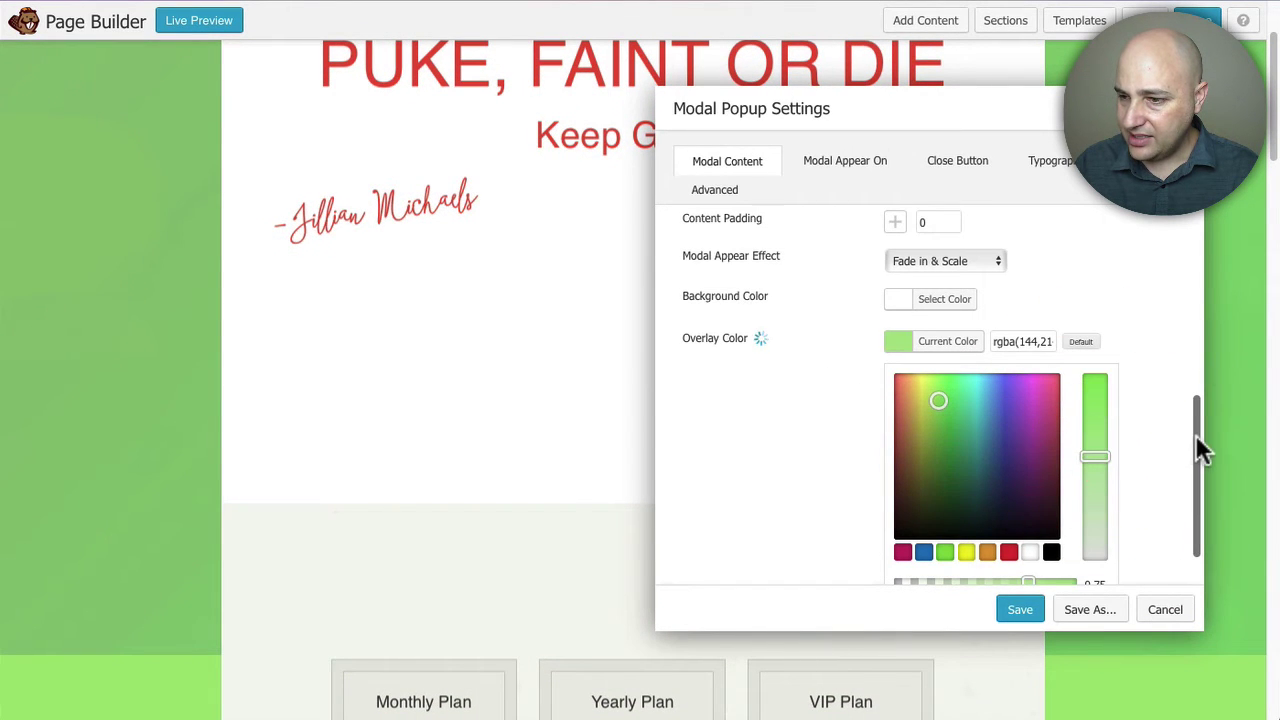
pyautogui.moveTo(1200, 449); pyautogui.dragTo(1191, 551)
pyautogui.moveTo(1028, 531); pyautogui.dragTo(977, 529)
pyautogui.click(784, 455)
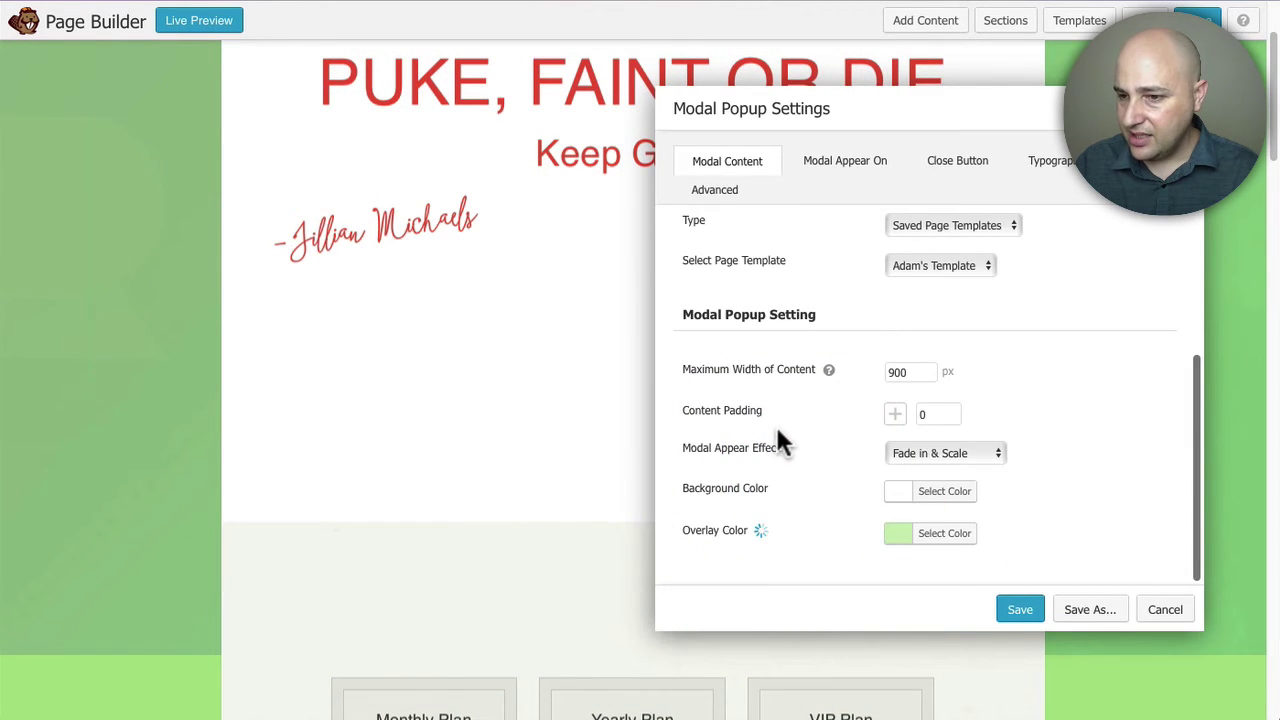
# Step: Set the modal's Display Modal On trigger to Automatic
pyautogui.click(845, 170)
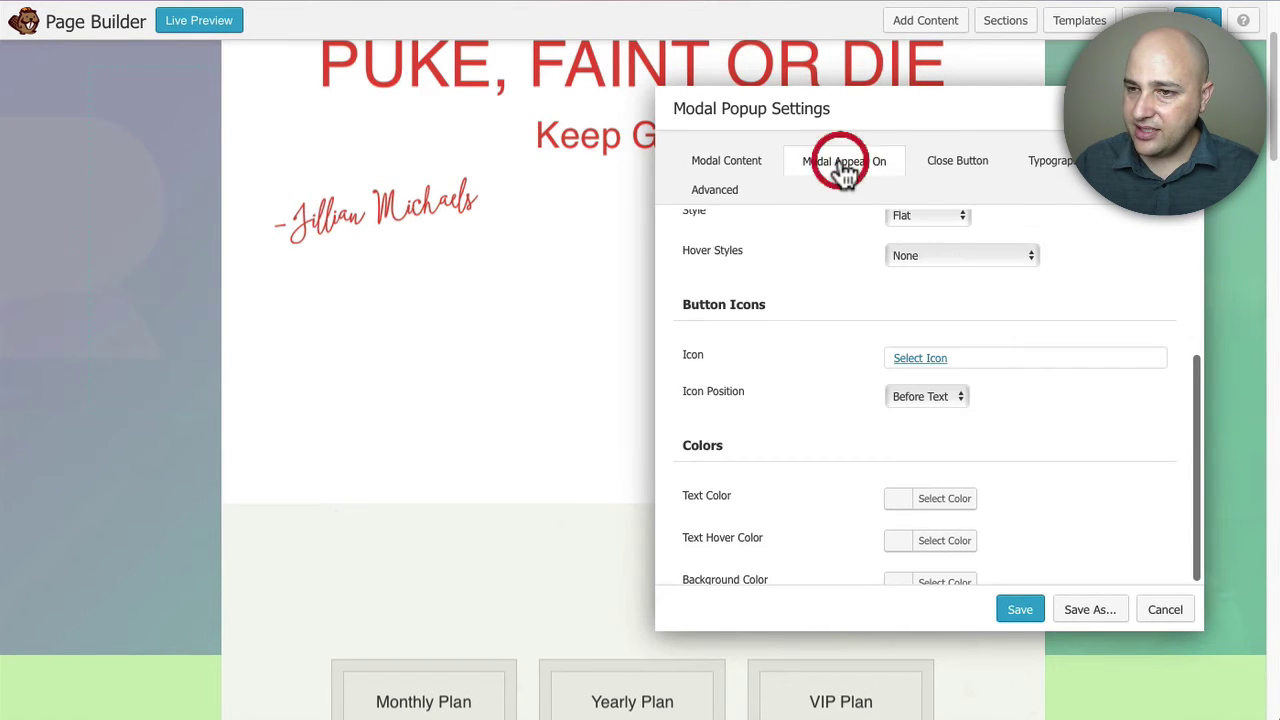
pyautogui.scroll(3, 860, 266)
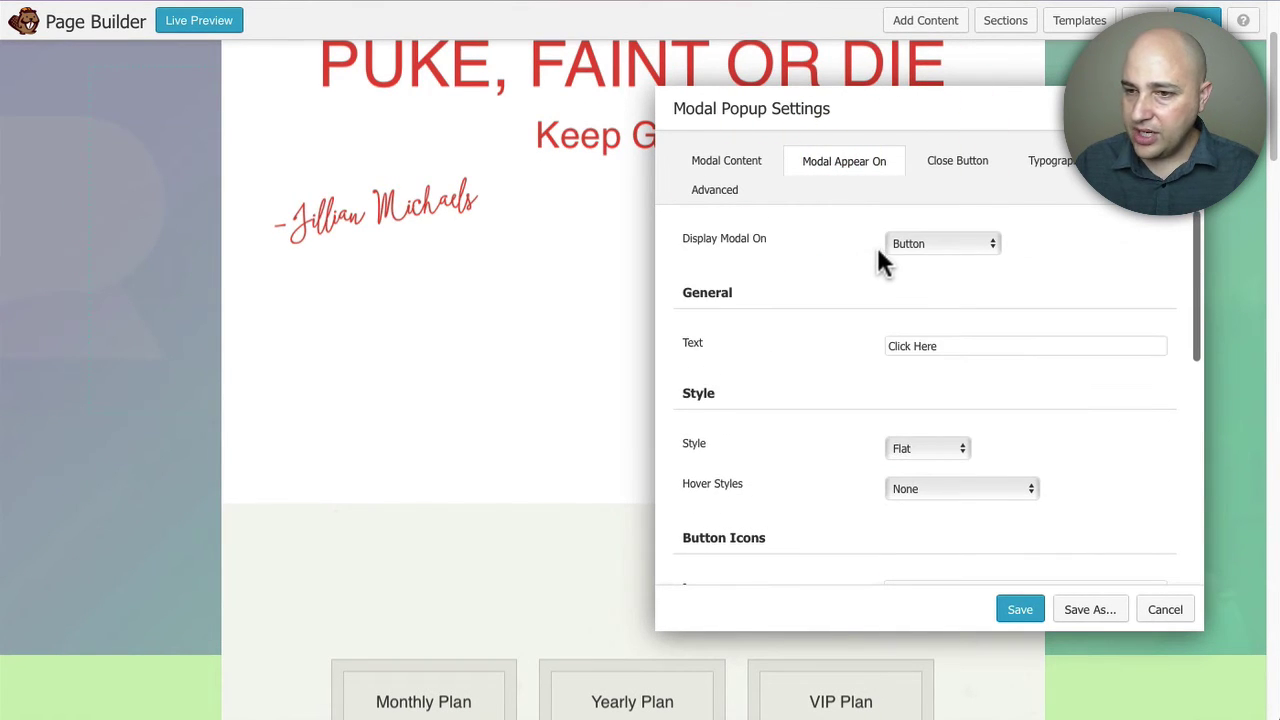
pyautogui.click(970, 240)
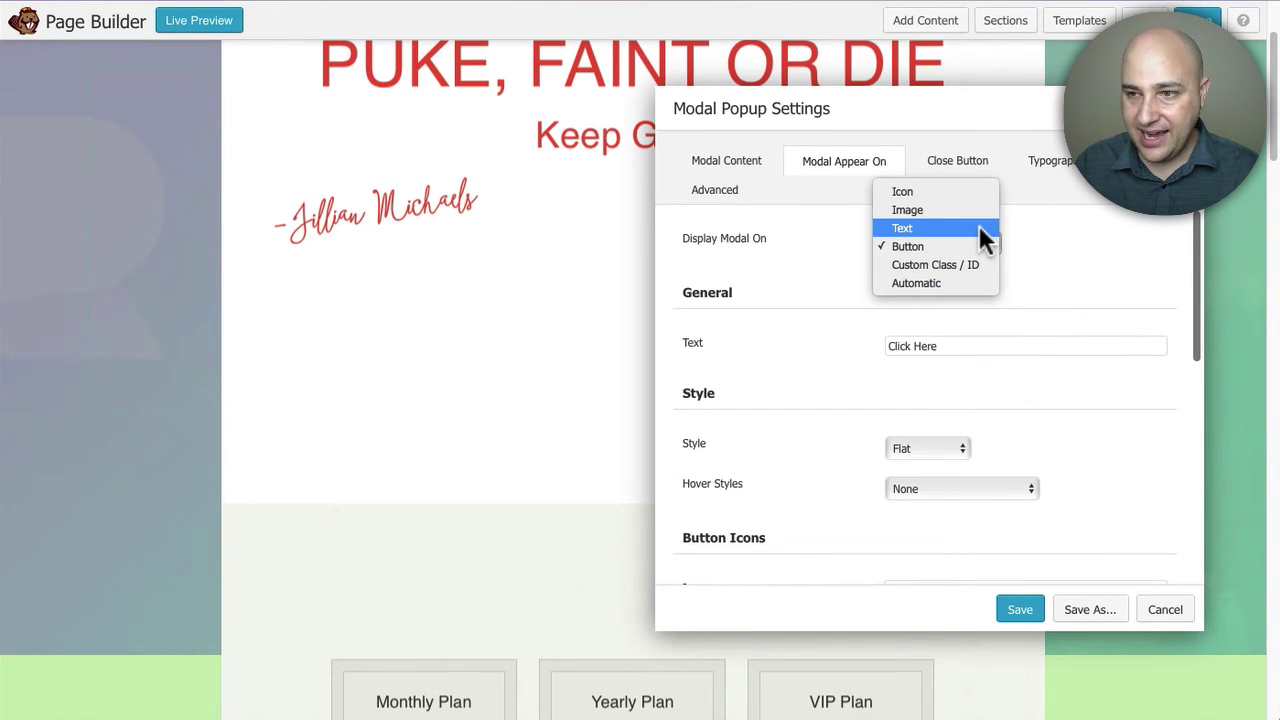
pyautogui.click(944, 286)
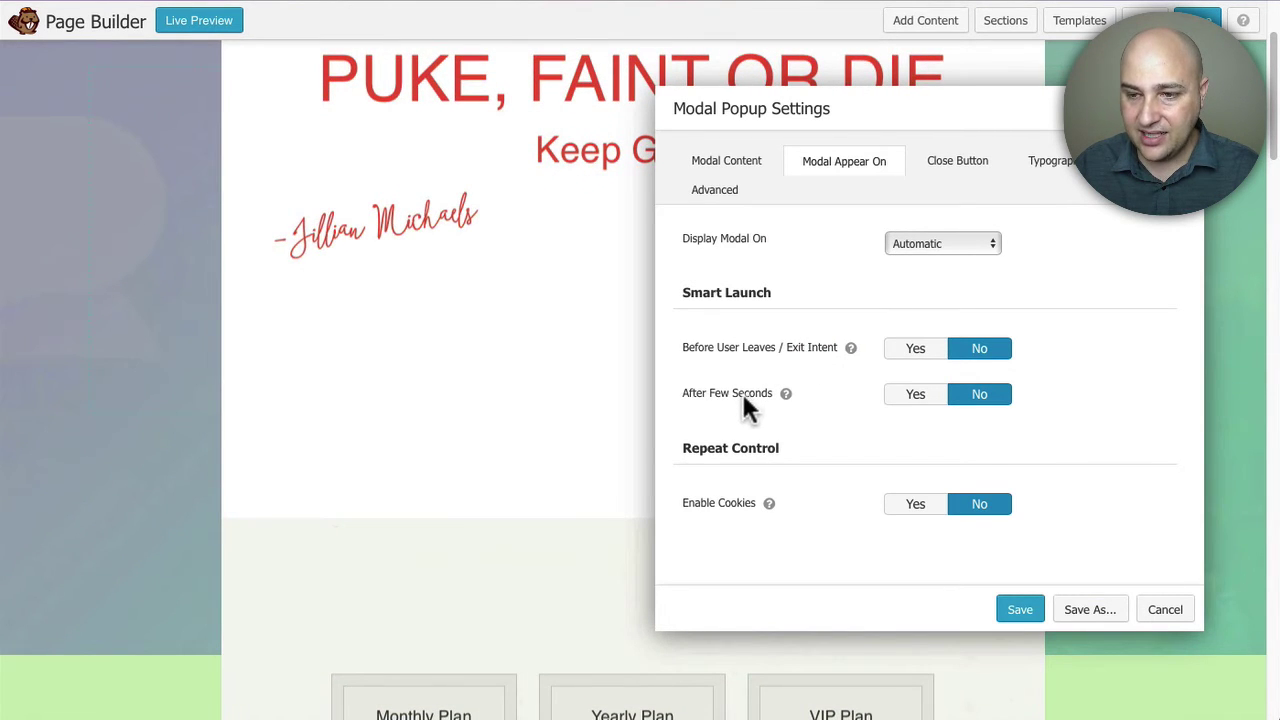
# Step: Try the After Few Seconds and Before User Leaves / Exit Intent launch options, turning each off again
pyautogui.click(915, 396)
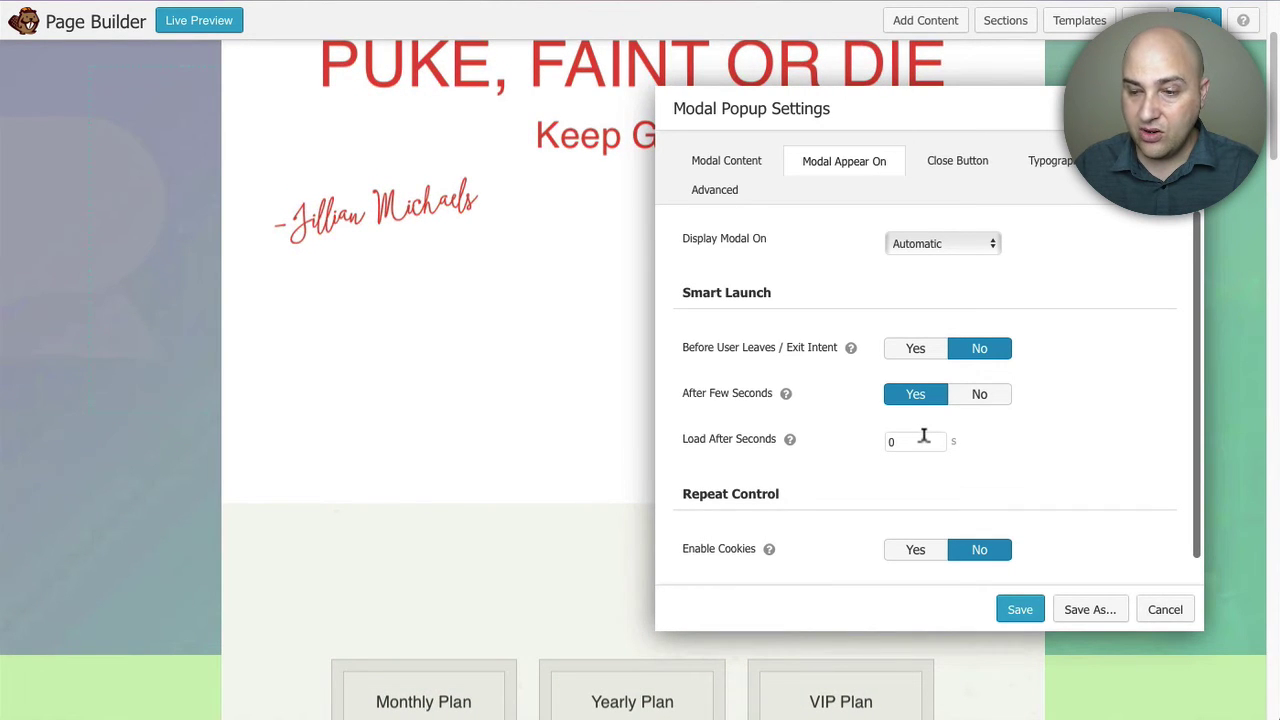
pyautogui.click(984, 396)
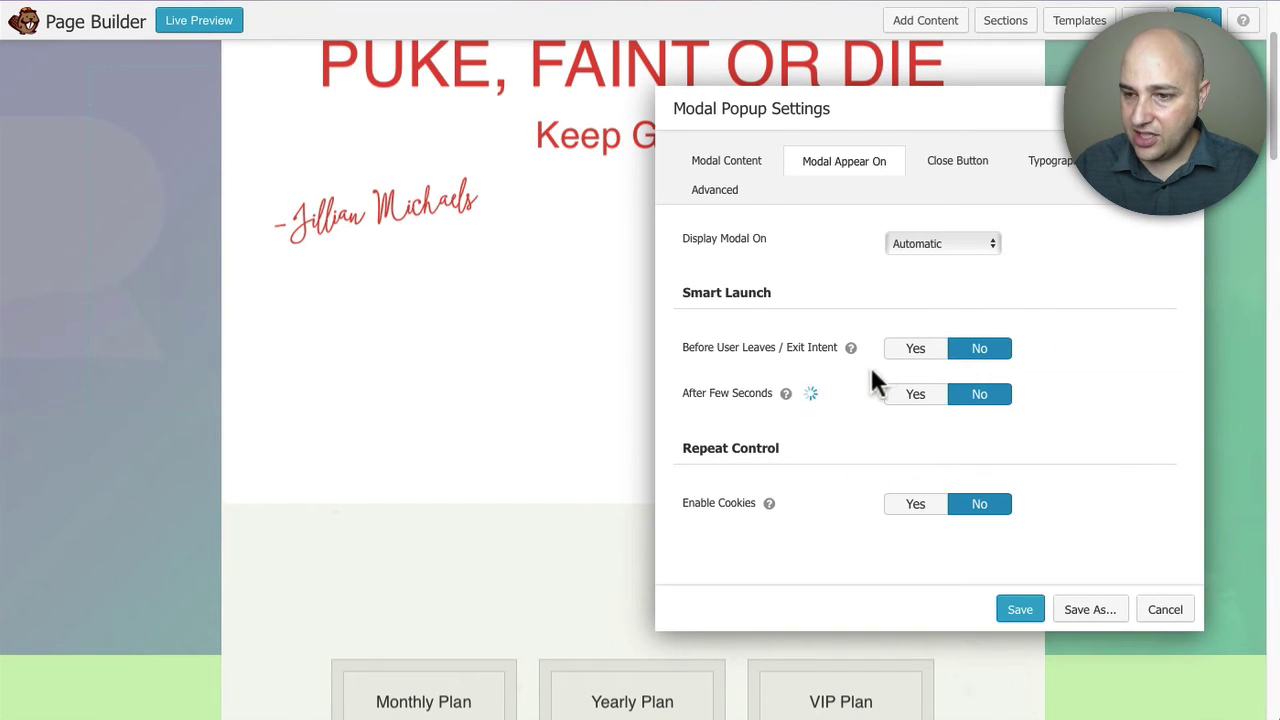
pyautogui.click(914, 352)
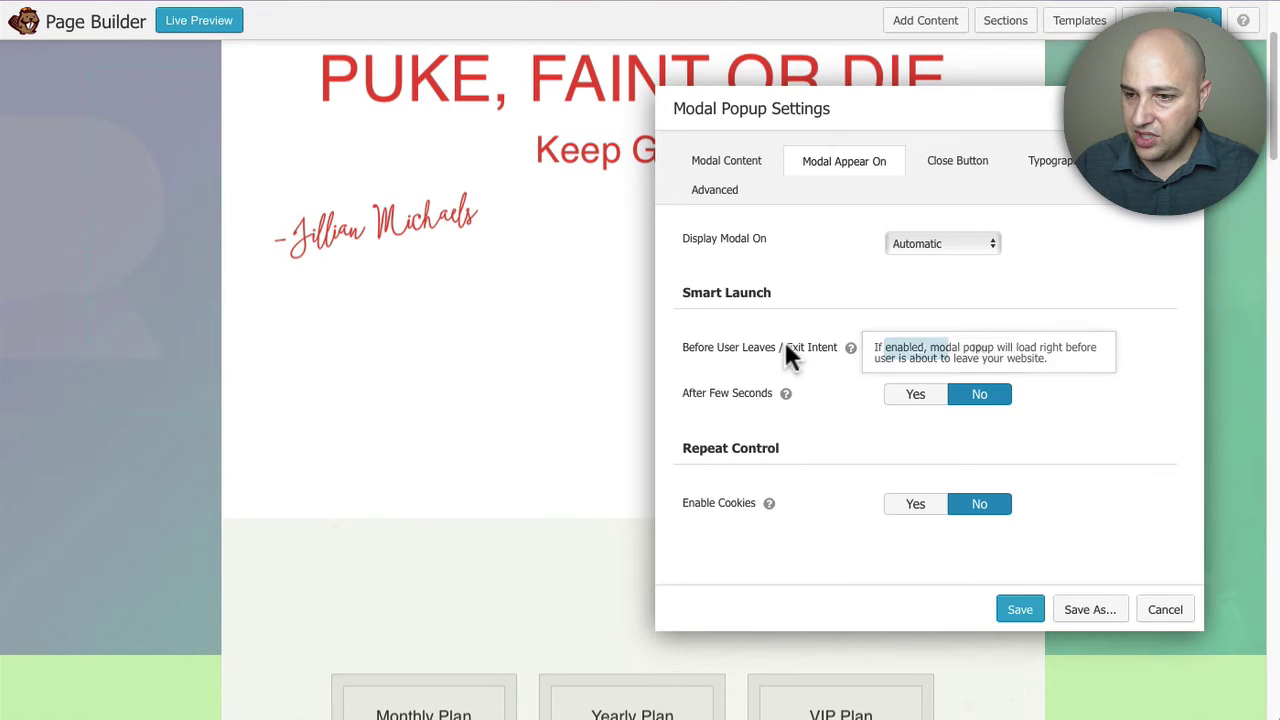
pyautogui.click(980, 356)
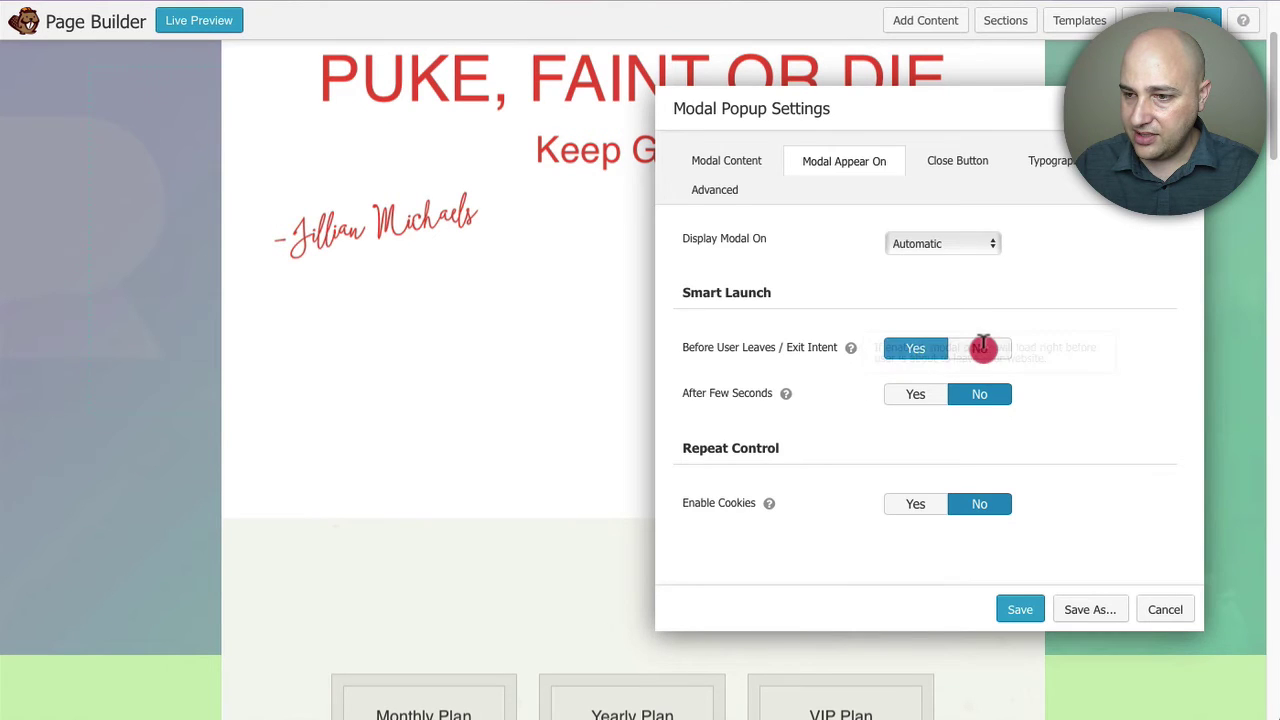
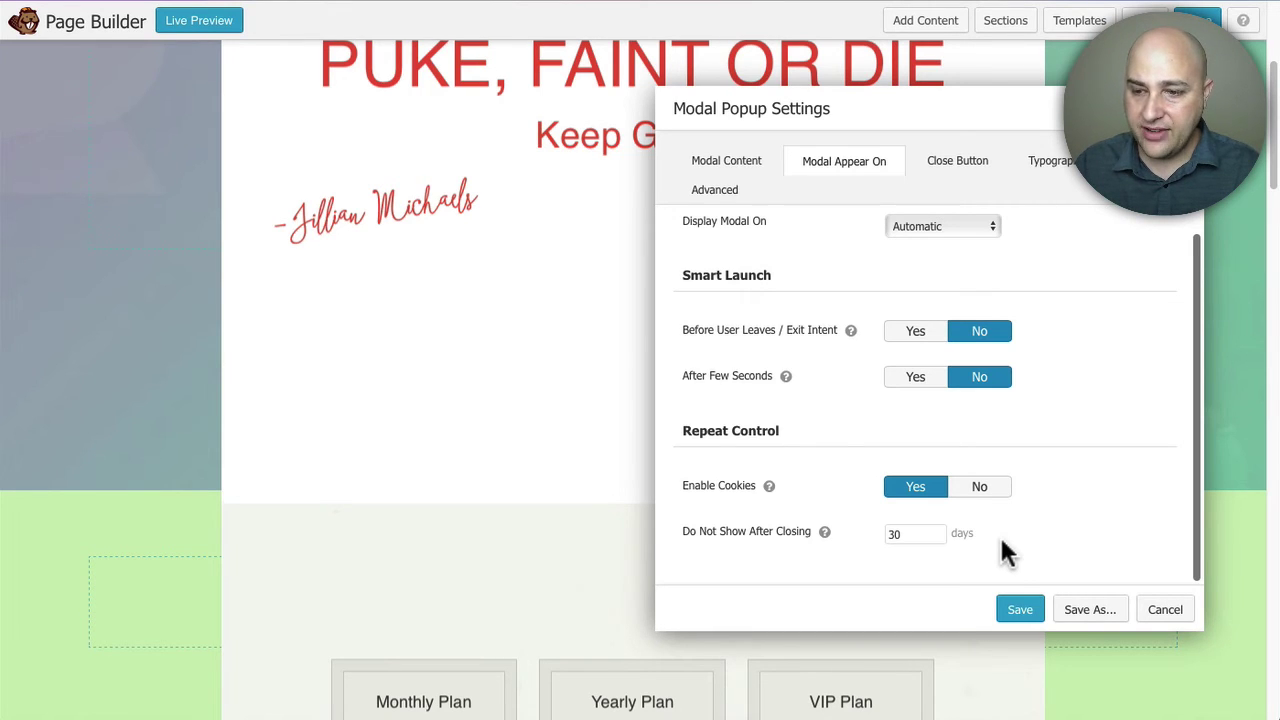
# Step: Replace the popup's close icon with the Font Awesome home icon, moving the settings dialog clear of the page edge
pyautogui.moveTo(787, 377)
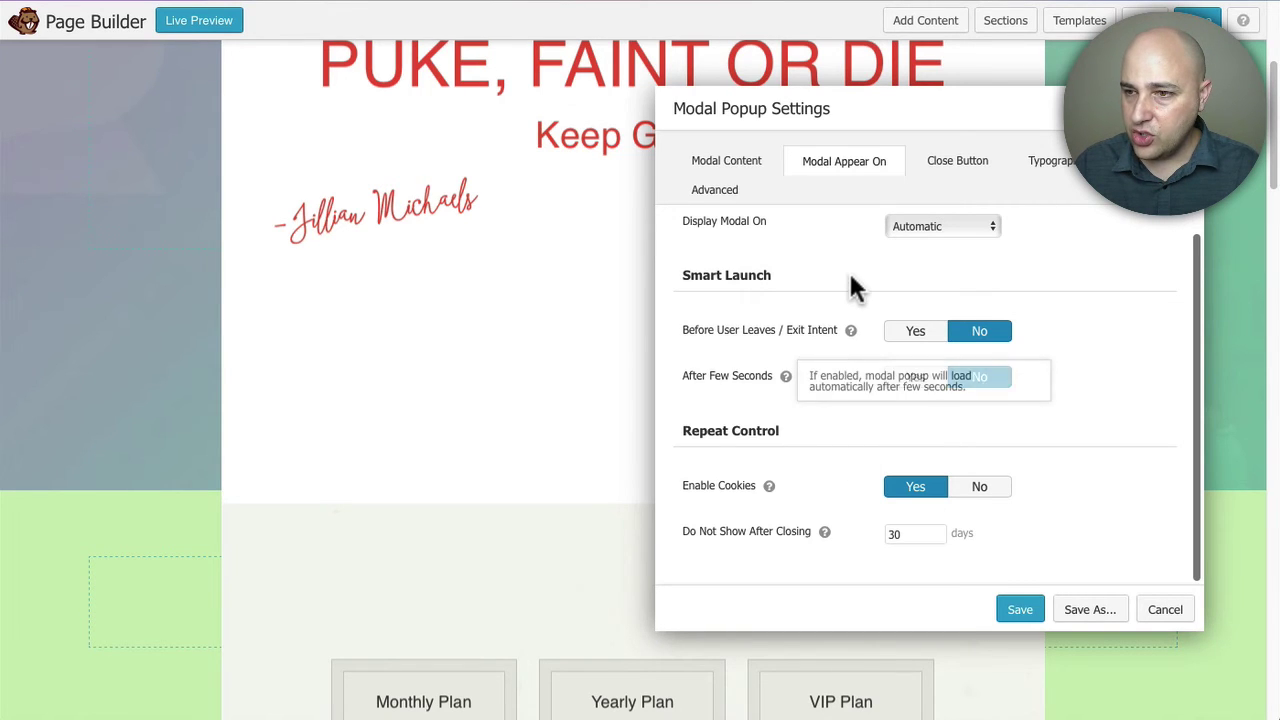
pyautogui.click(960, 168)
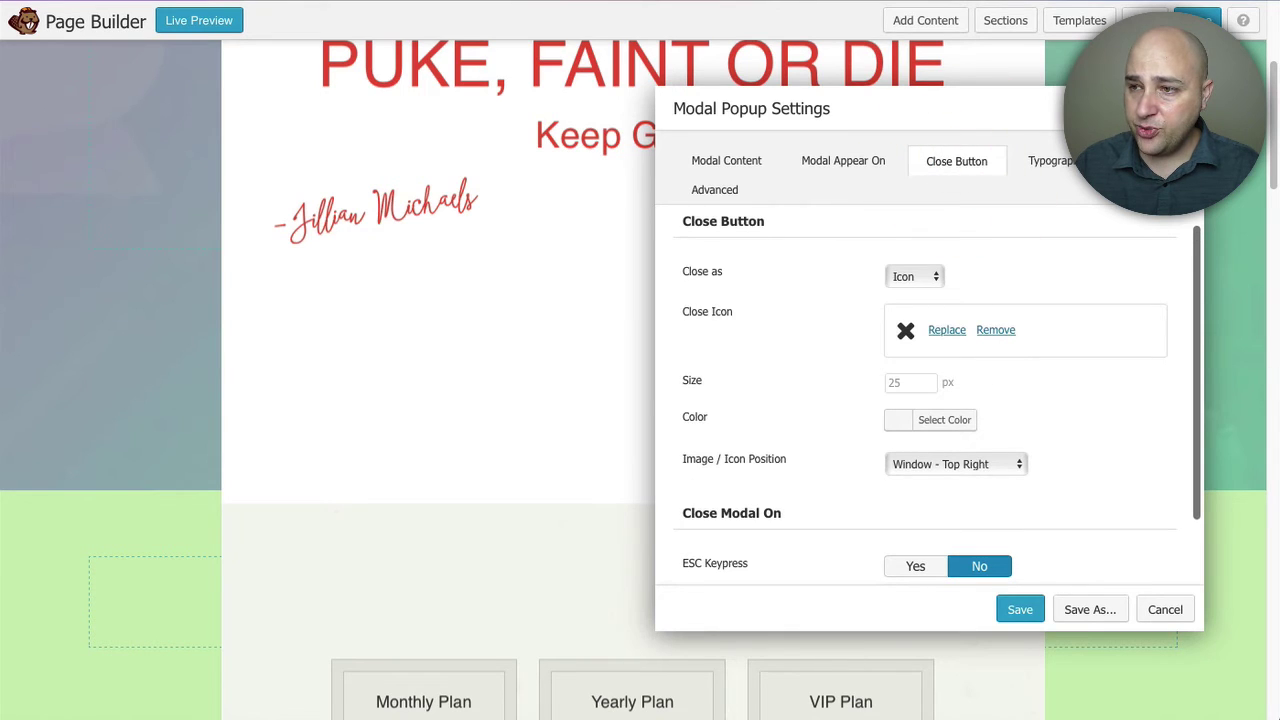
pyautogui.moveTo(1018, 108); pyautogui.dragTo(803, 88)
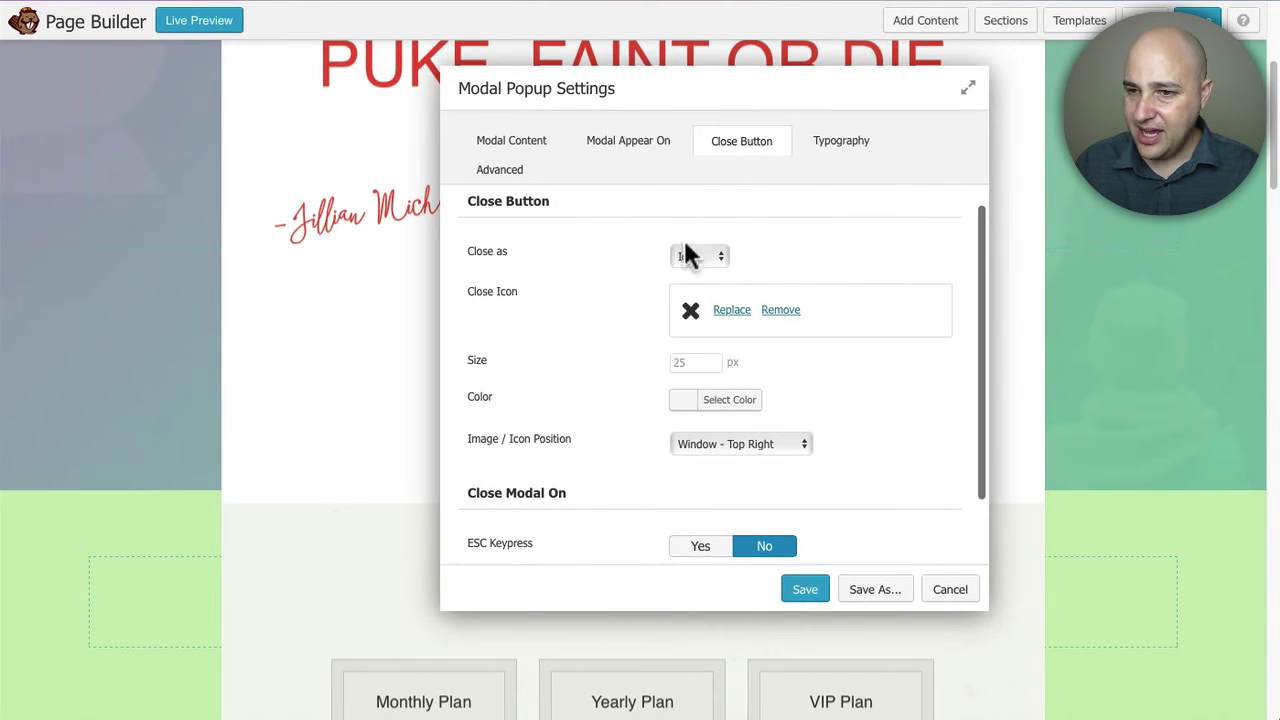
pyautogui.click(731, 311)
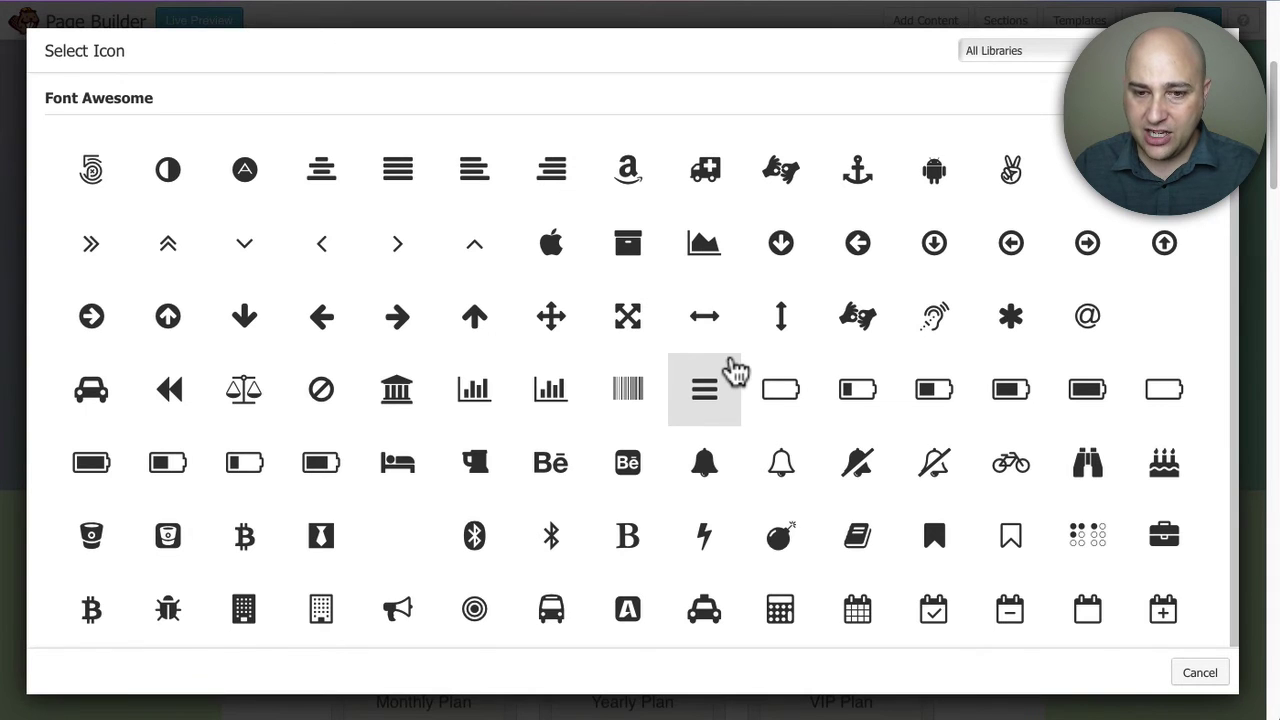
pyautogui.scroll(-3, 735, 370)
pyautogui.scroll(-5, 735, 370)
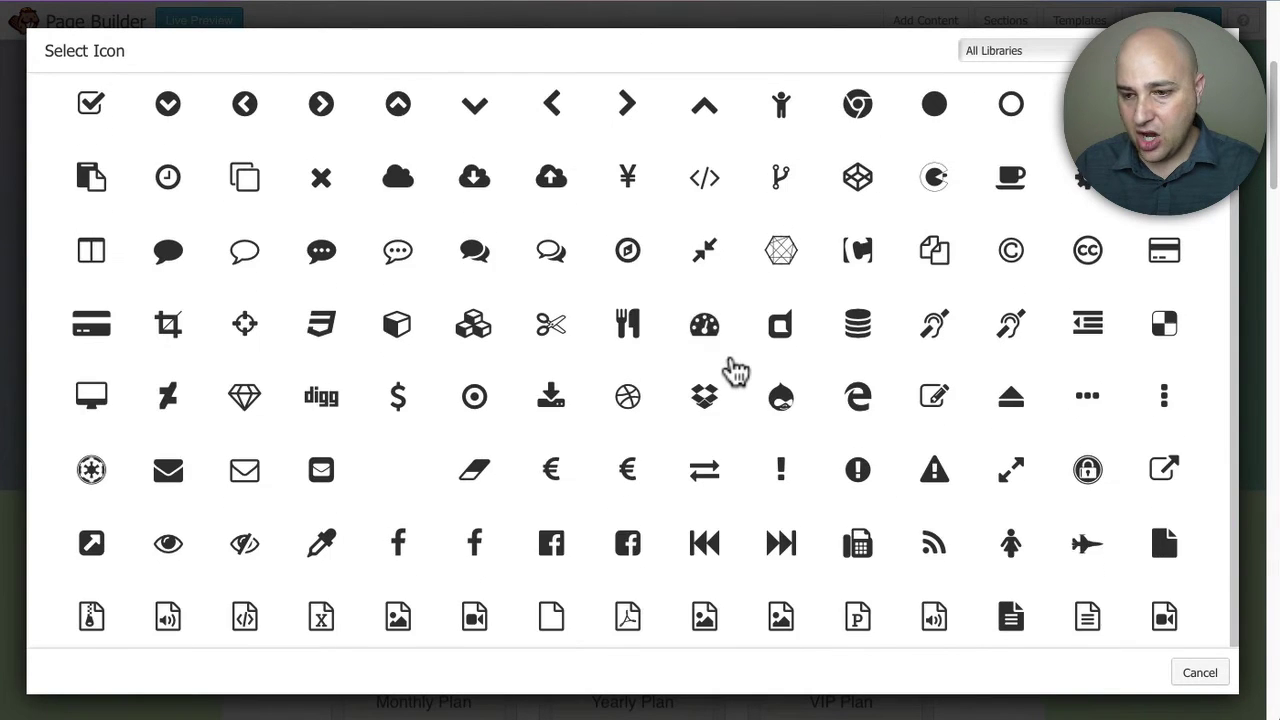
pyautogui.scroll(-4, 735, 370)
pyautogui.scroll(-4, 735, 370)
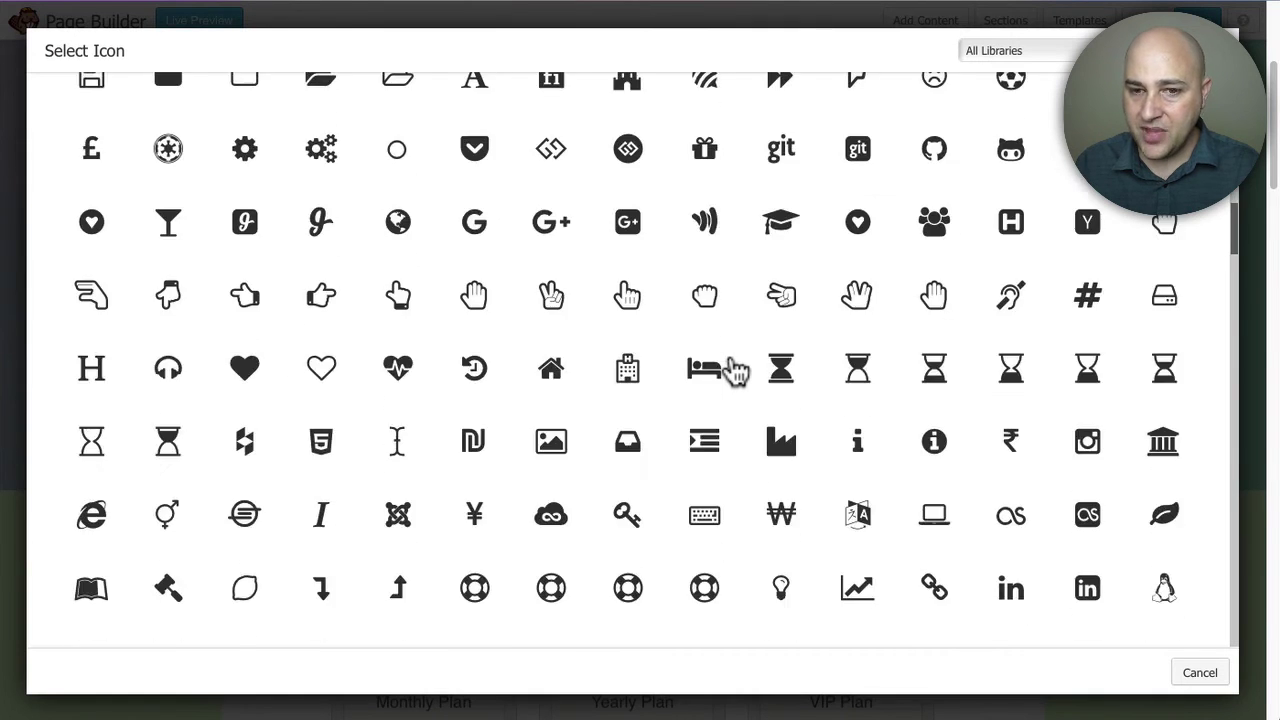
pyautogui.click(563, 380)
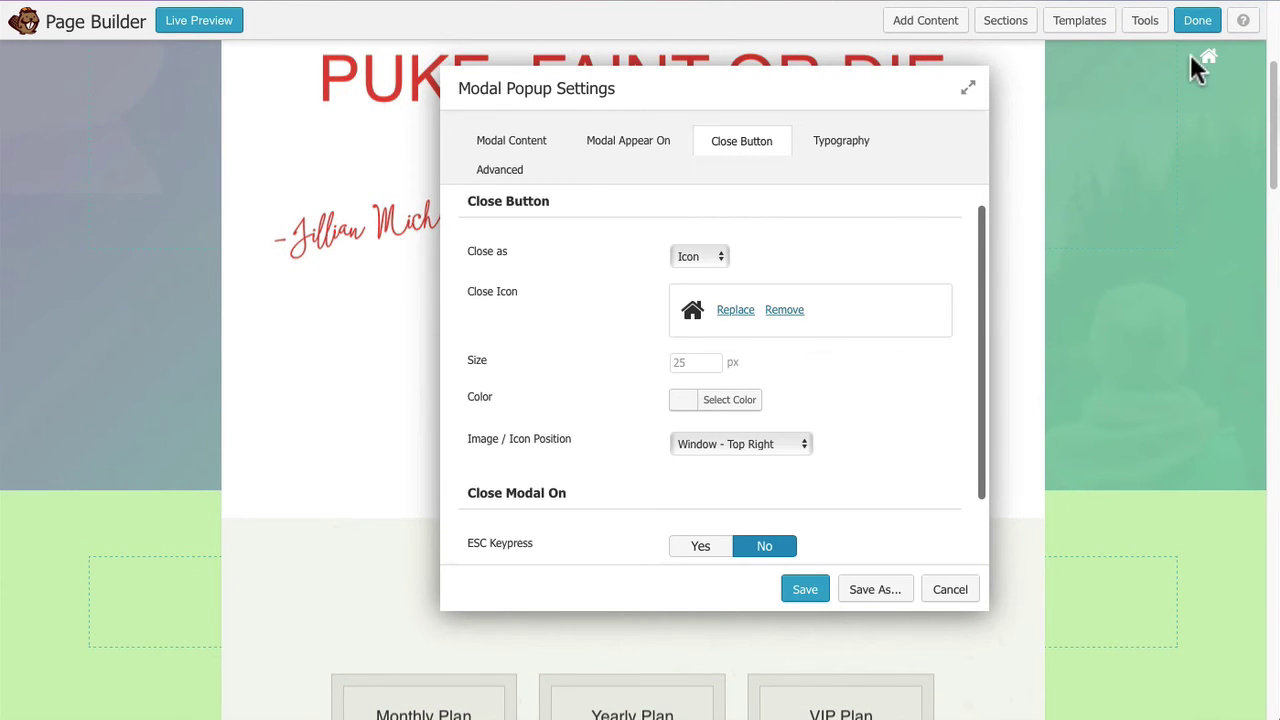
# Step: Set the close icon's size to 60 px and its position to Popup - Top Right
pyautogui.click(693, 357)
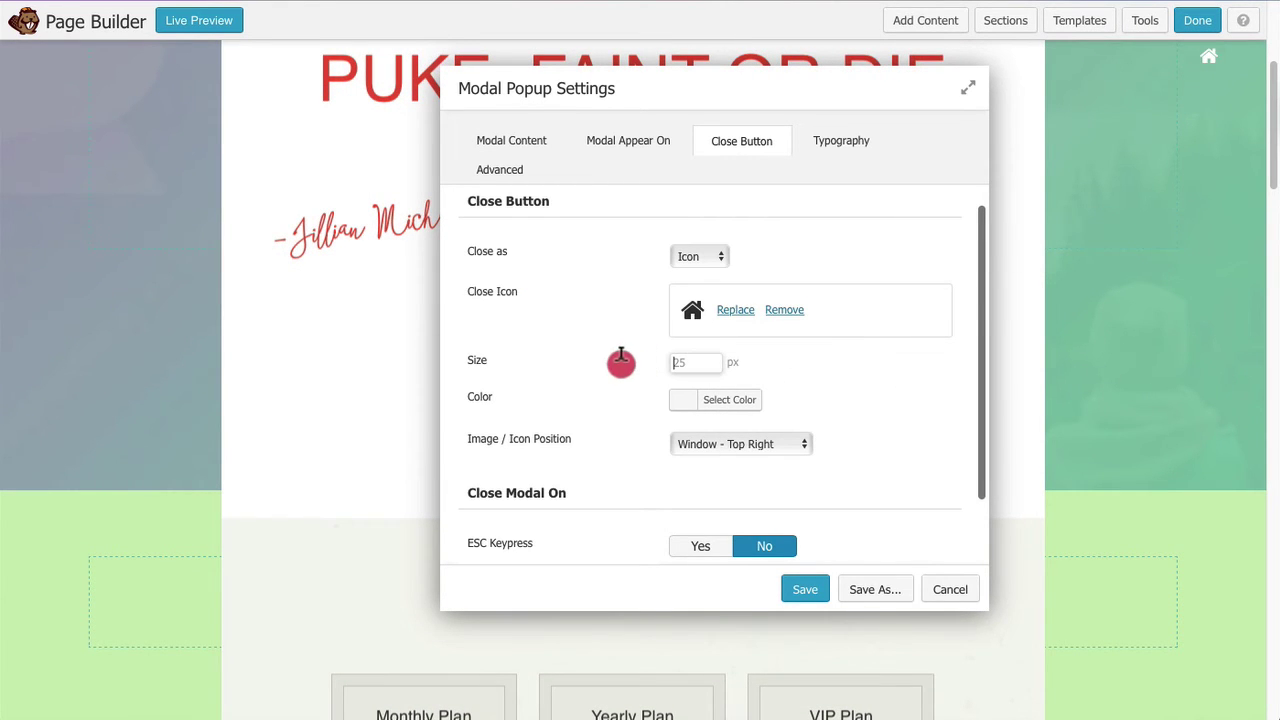
pyautogui.write('60')
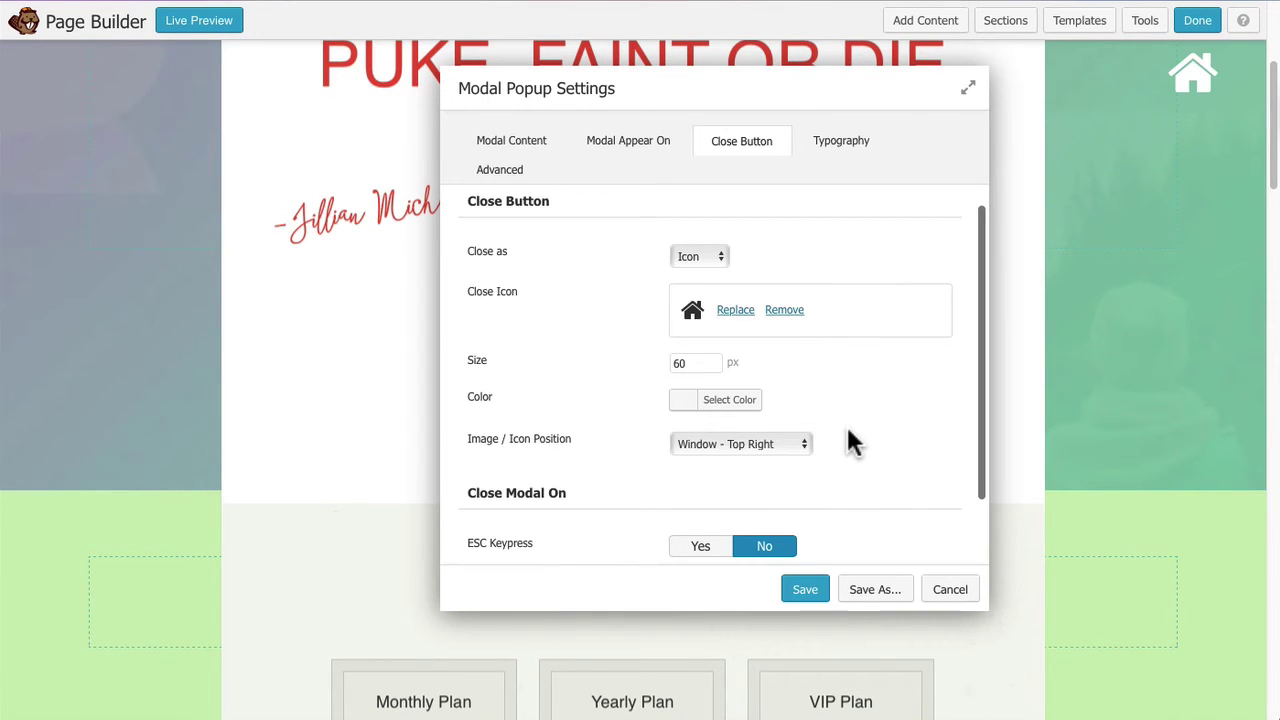
pyautogui.click(792, 440)
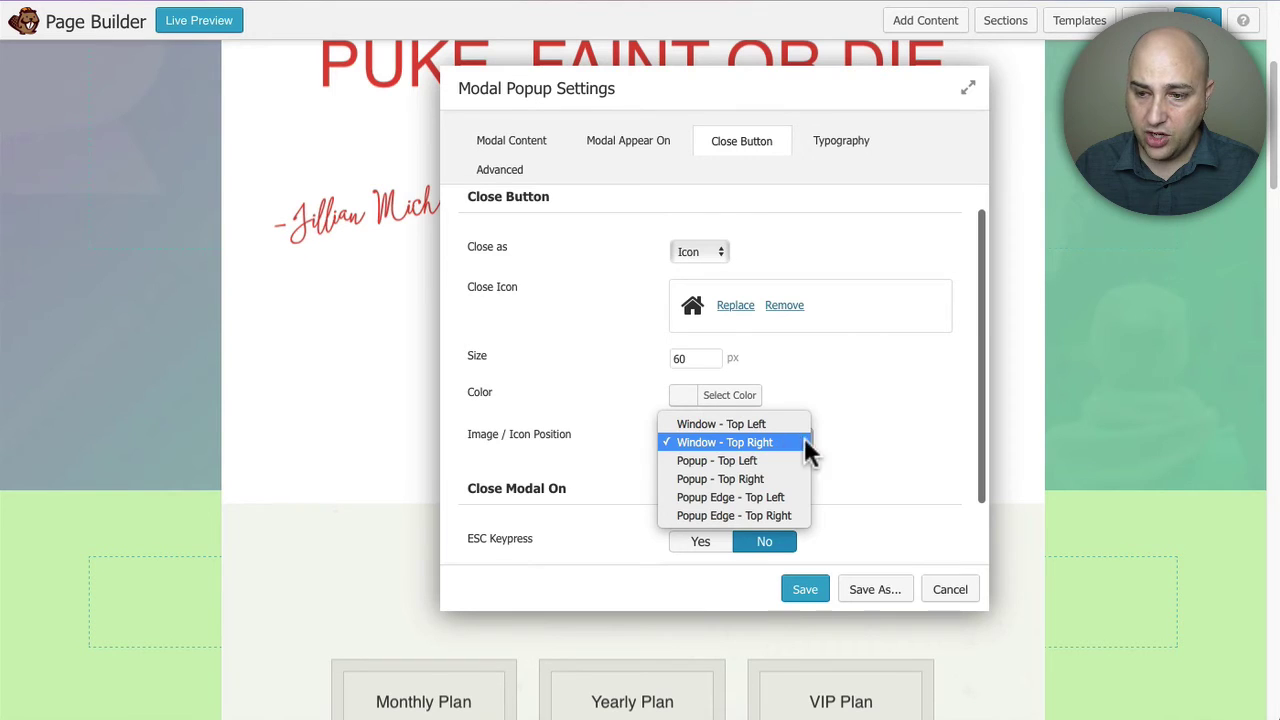
pyautogui.click(859, 435)
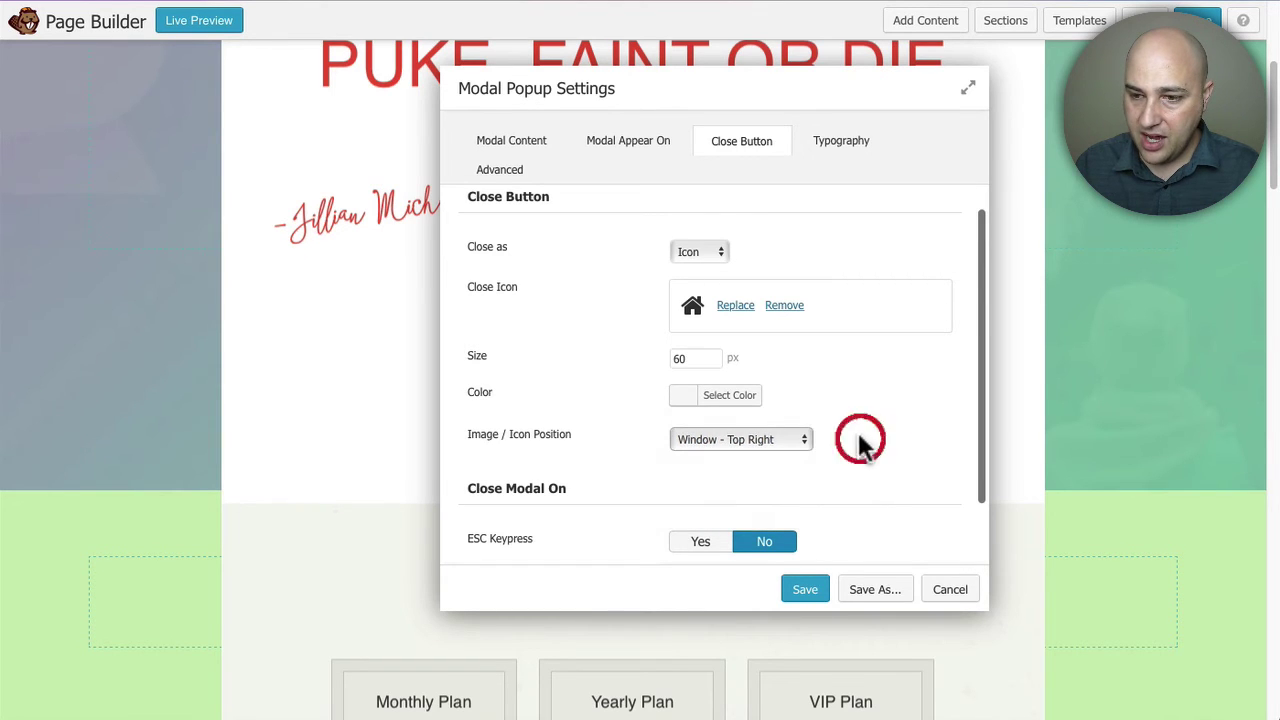
pyautogui.click(769, 433)
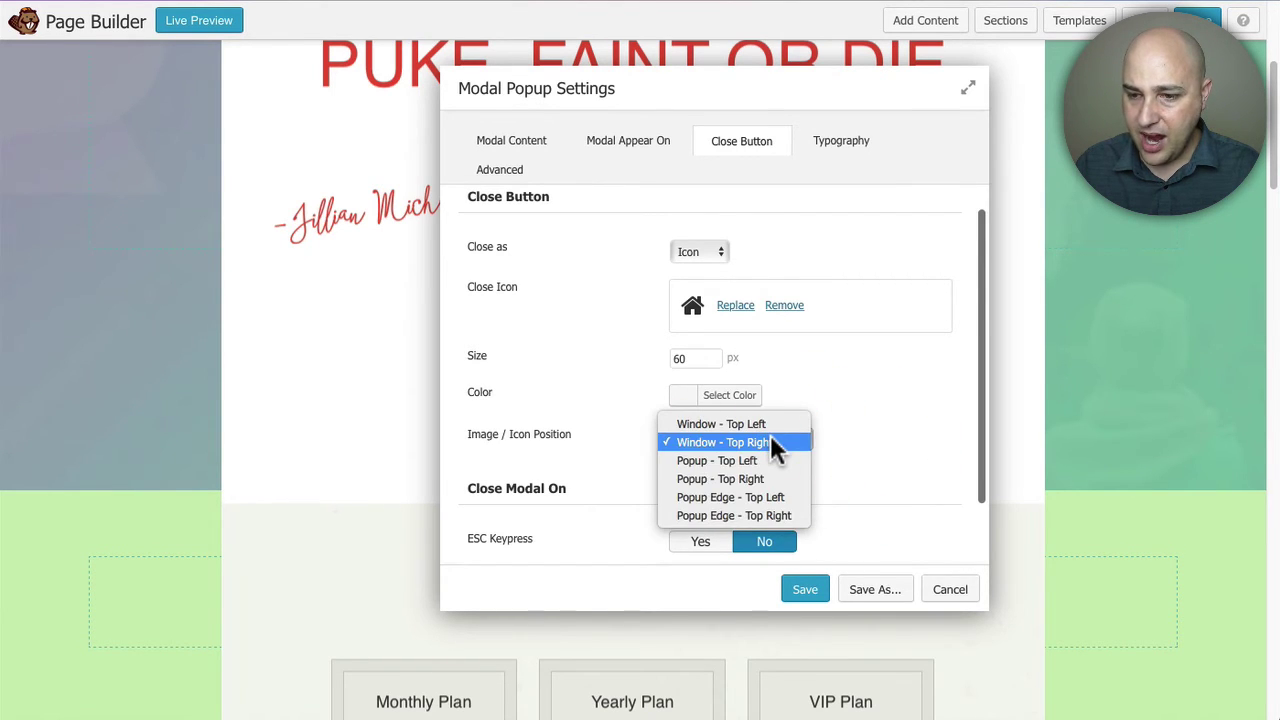
pyautogui.click(720, 479)
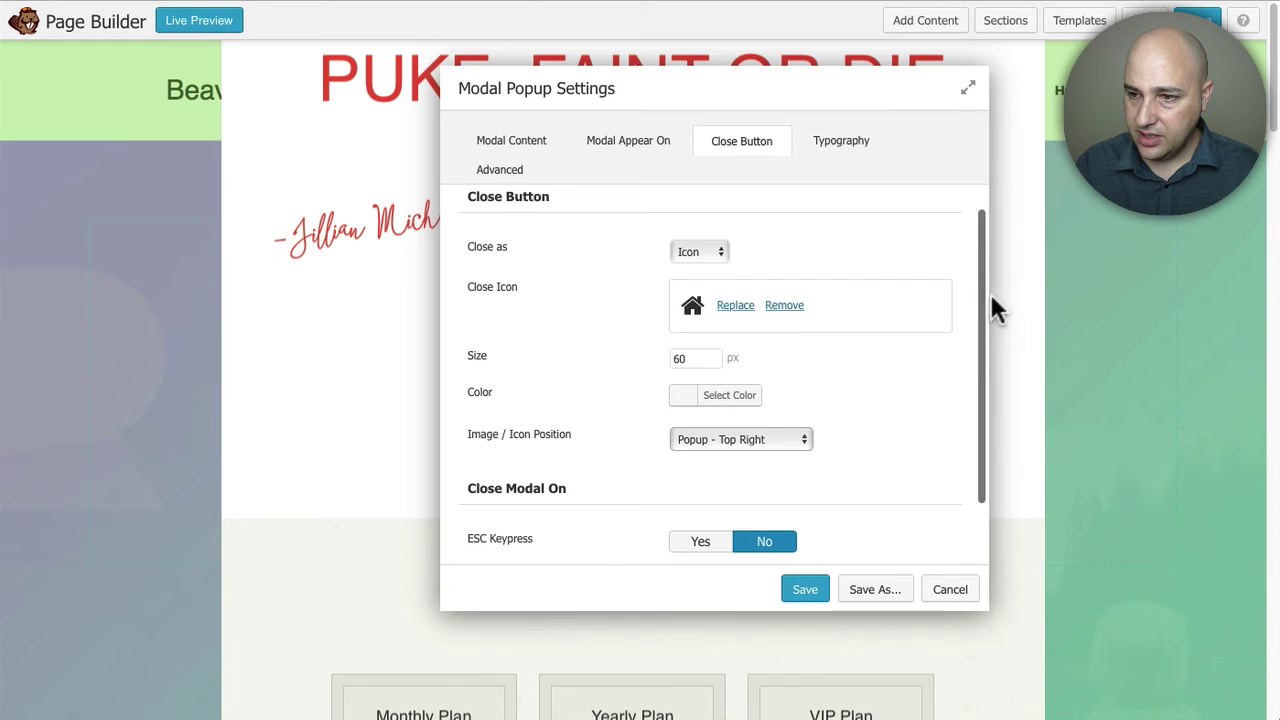
# Step: Enable closing the modal on overlay click and look over the typography, advanced and modal content settings
pyautogui.moveTo(986, 297); pyautogui.dragTo(974, 403)
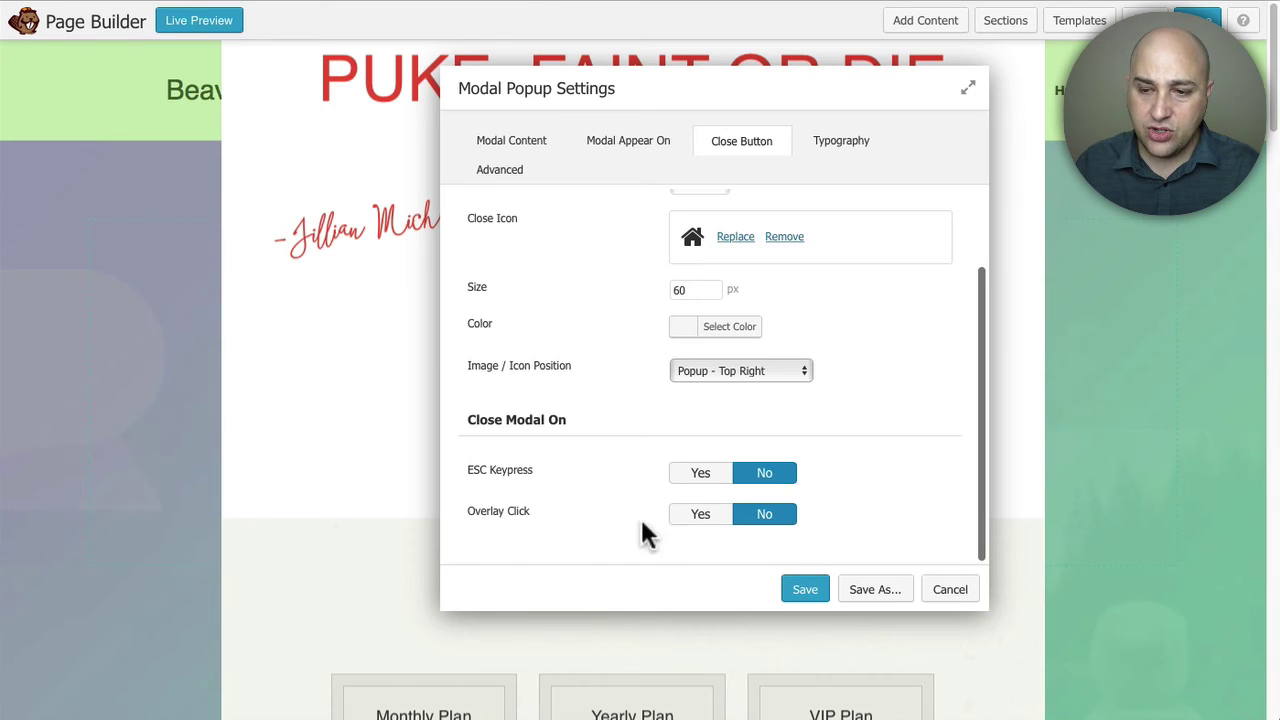
pyautogui.click(689, 515)
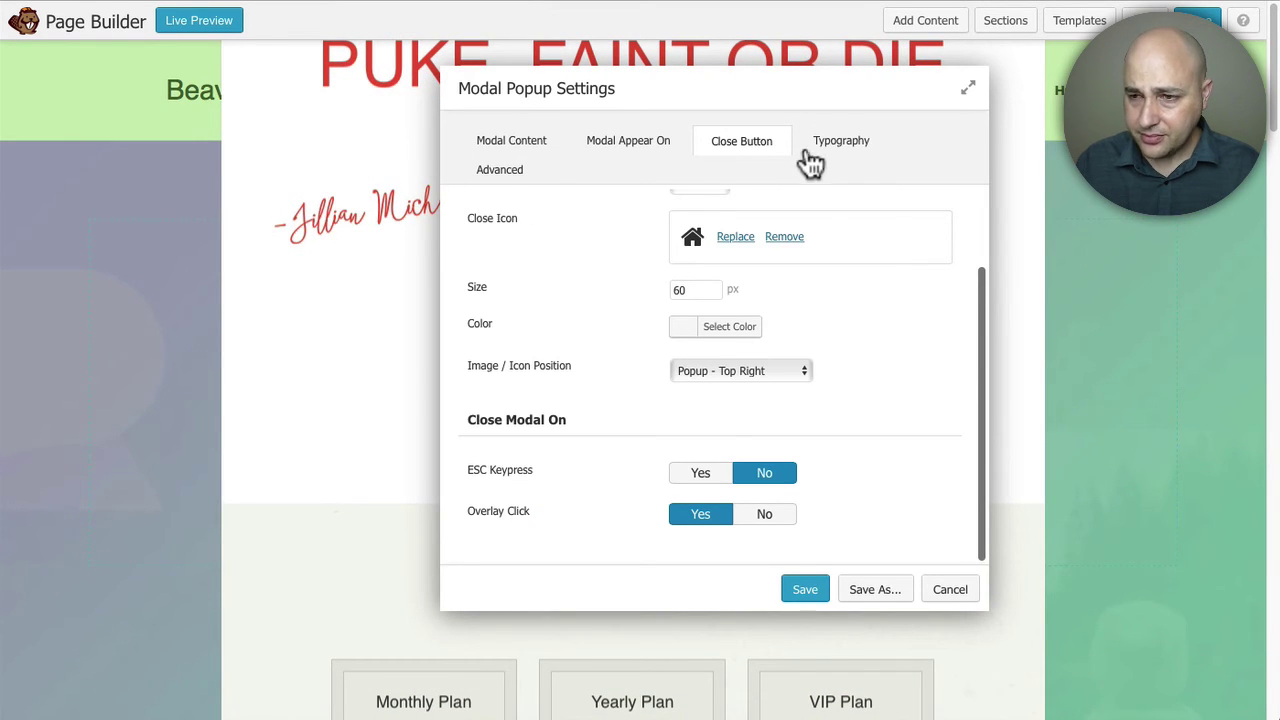
pyautogui.click(838, 140)
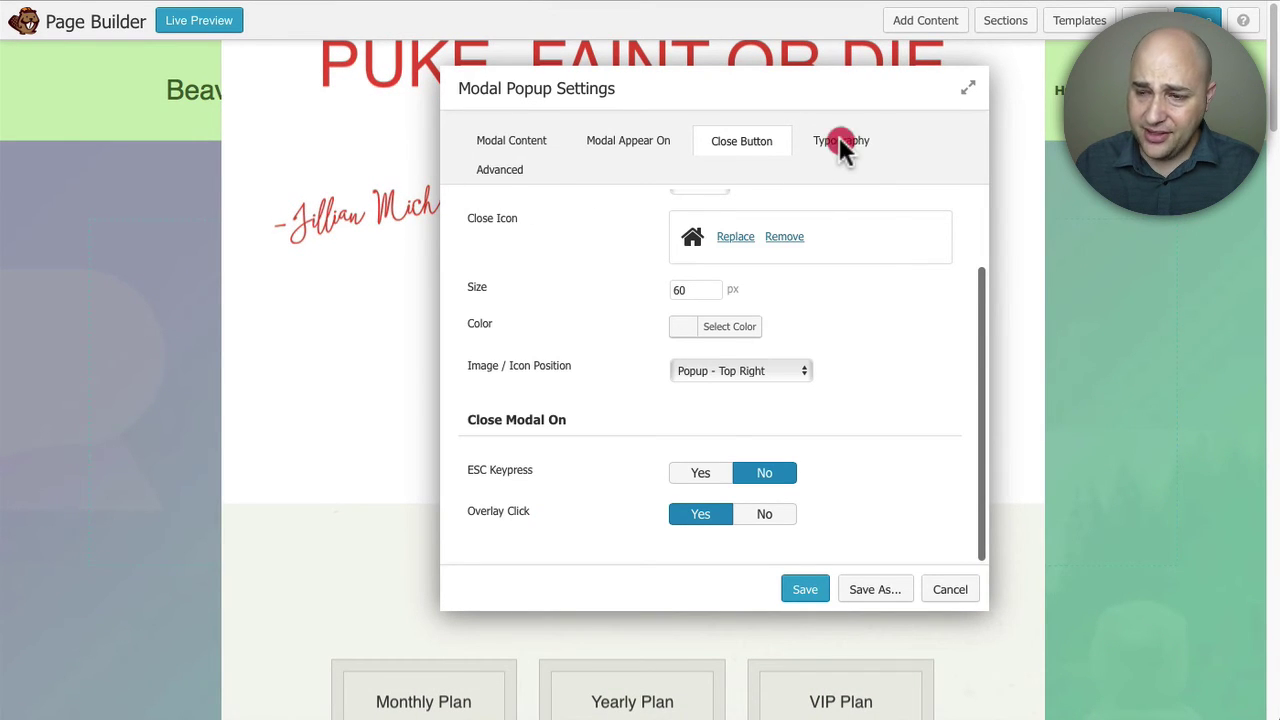
pyautogui.click(484, 174)
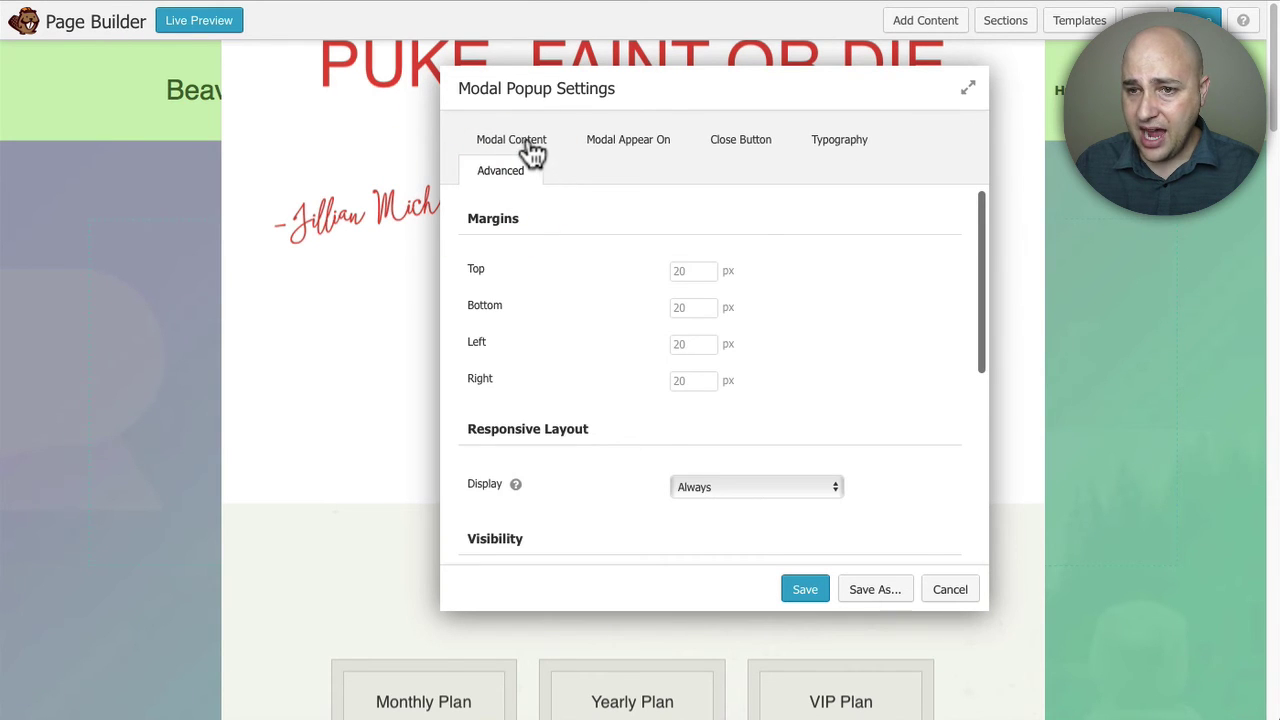
pyautogui.click(522, 143)
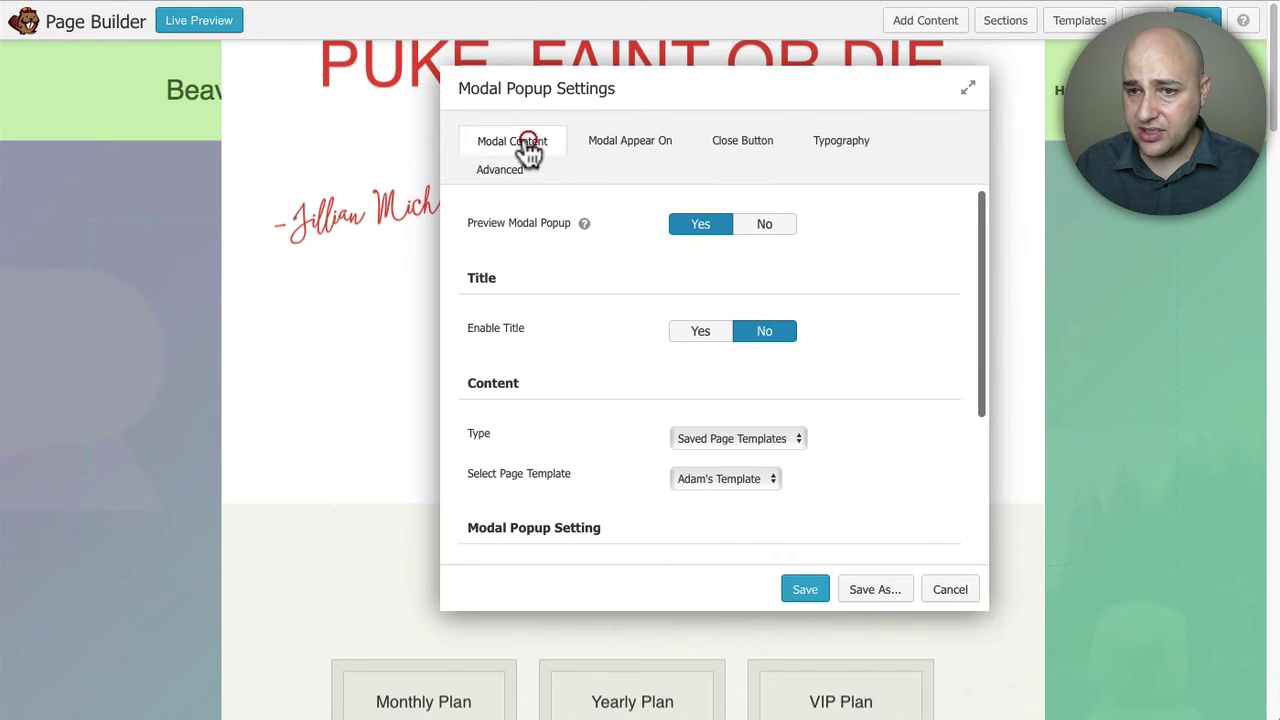
# Step: Save the modal popup settings and publish the page changes
pyautogui.click(805, 589)
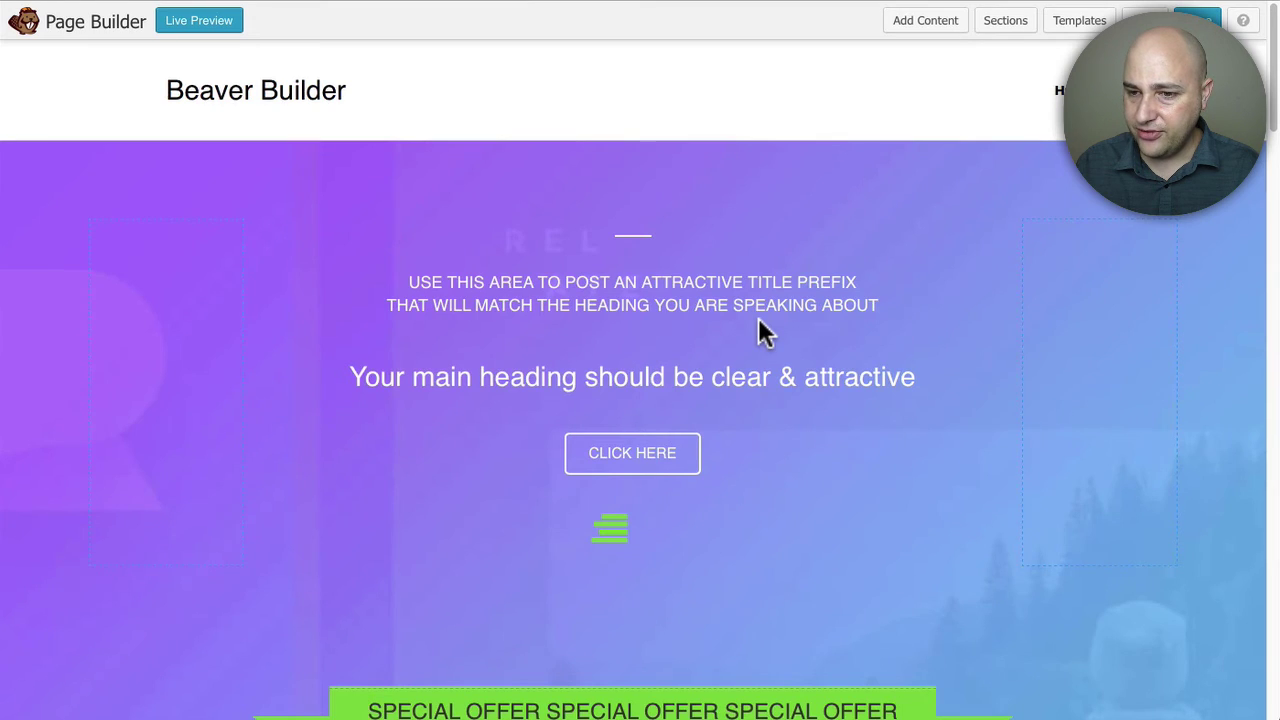
pyautogui.scroll(-10, 758, 320)
pyautogui.scroll(6, 770, 312)
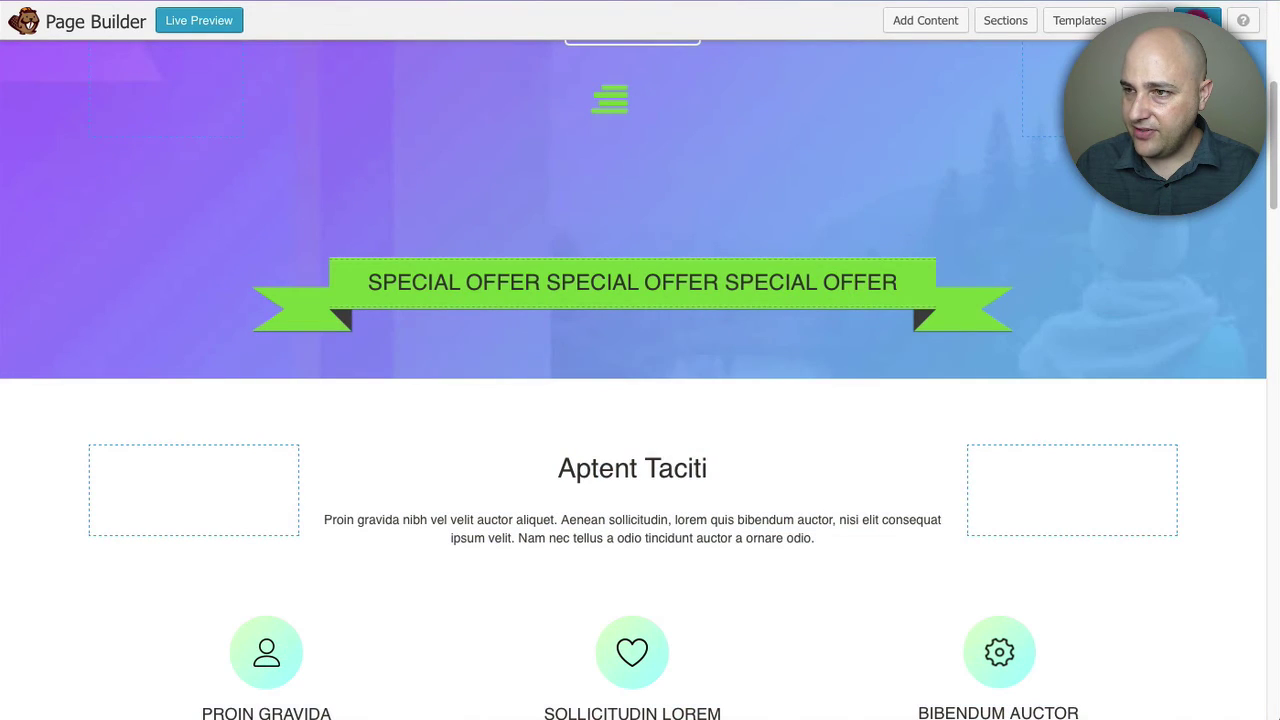
pyautogui.click(1197, 20)
pyautogui.click(631, 334)
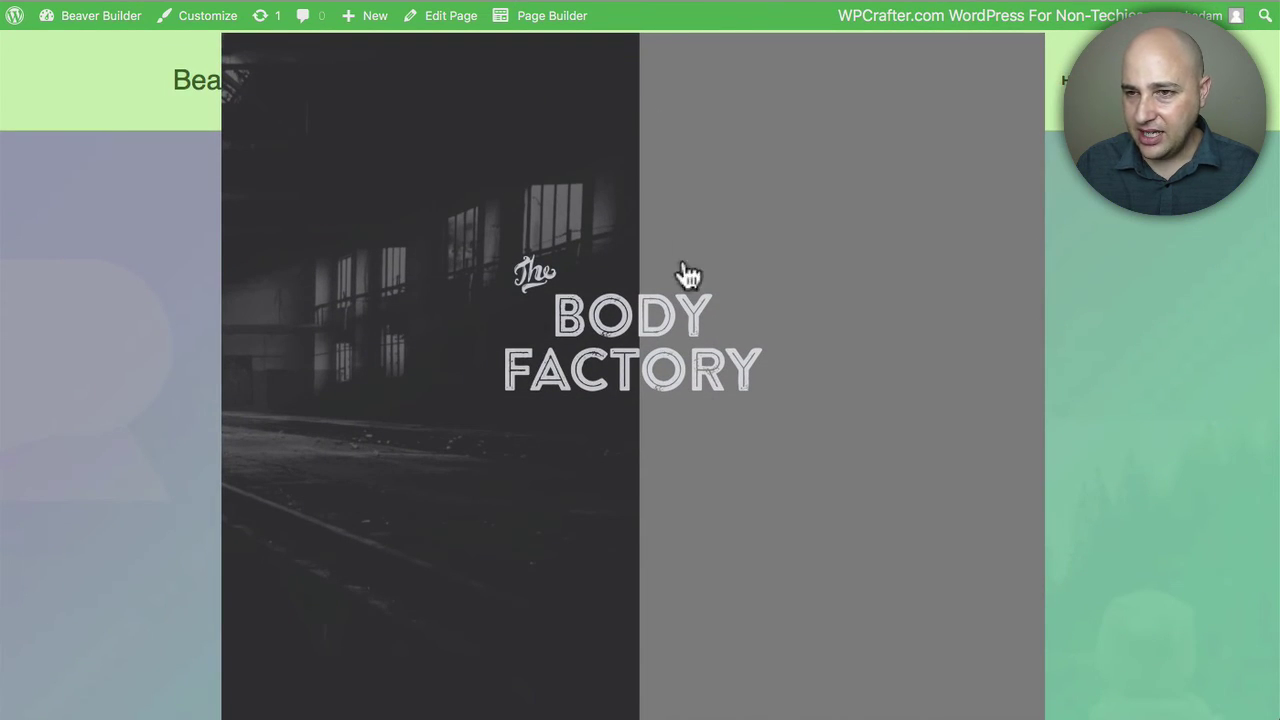
# Step: Examine the full length of the popup's page-template content on the published homepage
pyautogui.scroll(-5, 700, 310)
pyautogui.scroll(-15, 700, 293)
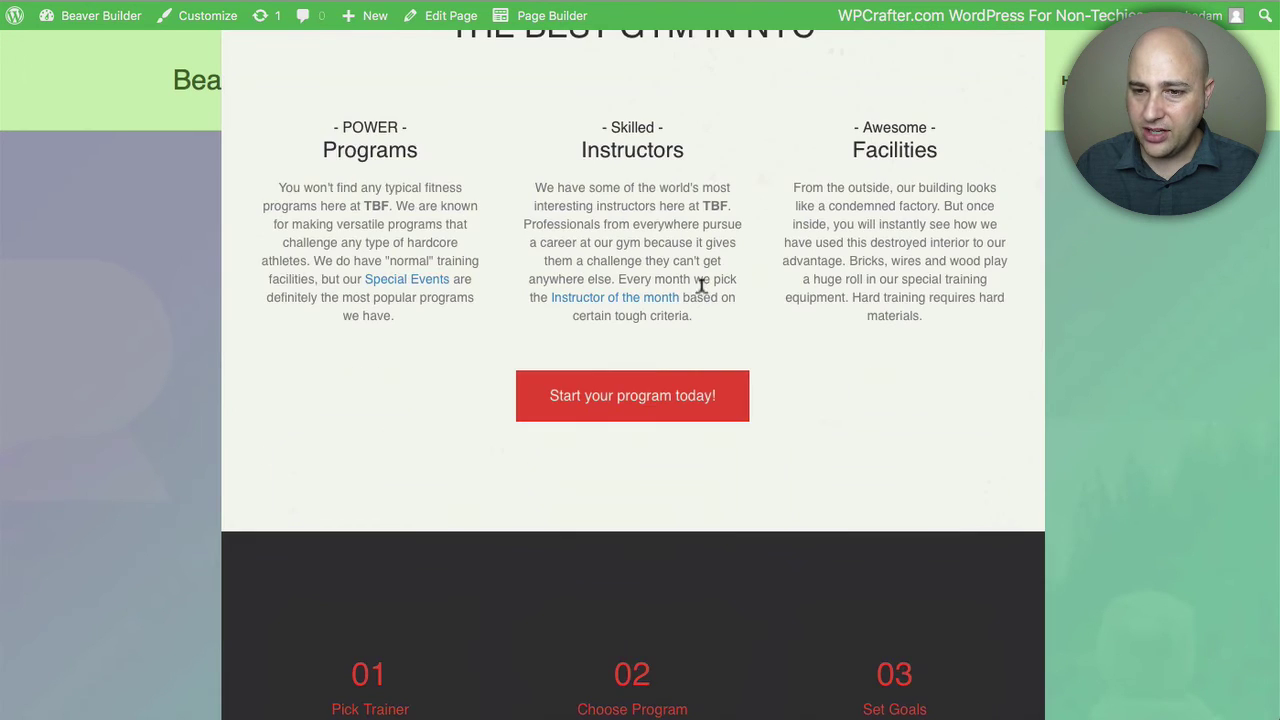
pyautogui.scroll(-15, 698, 289)
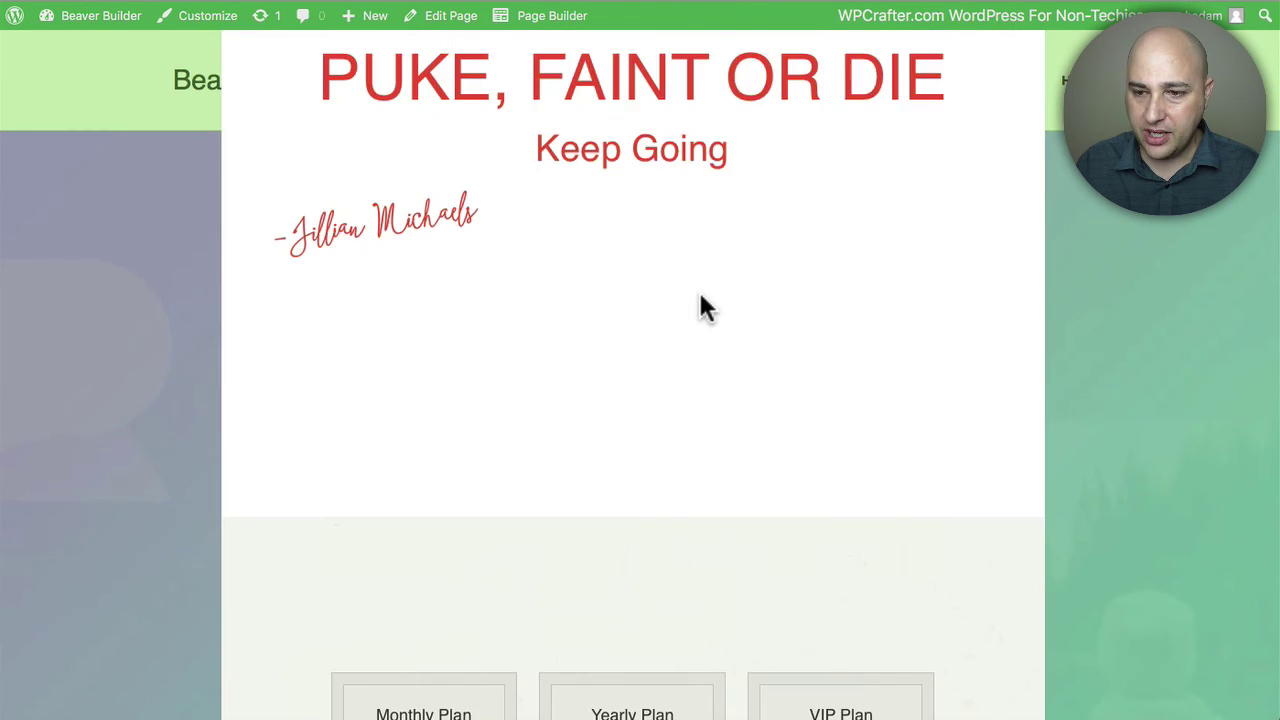
pyautogui.scroll(8, 699, 290)
pyautogui.scroll(12, 700, 292)
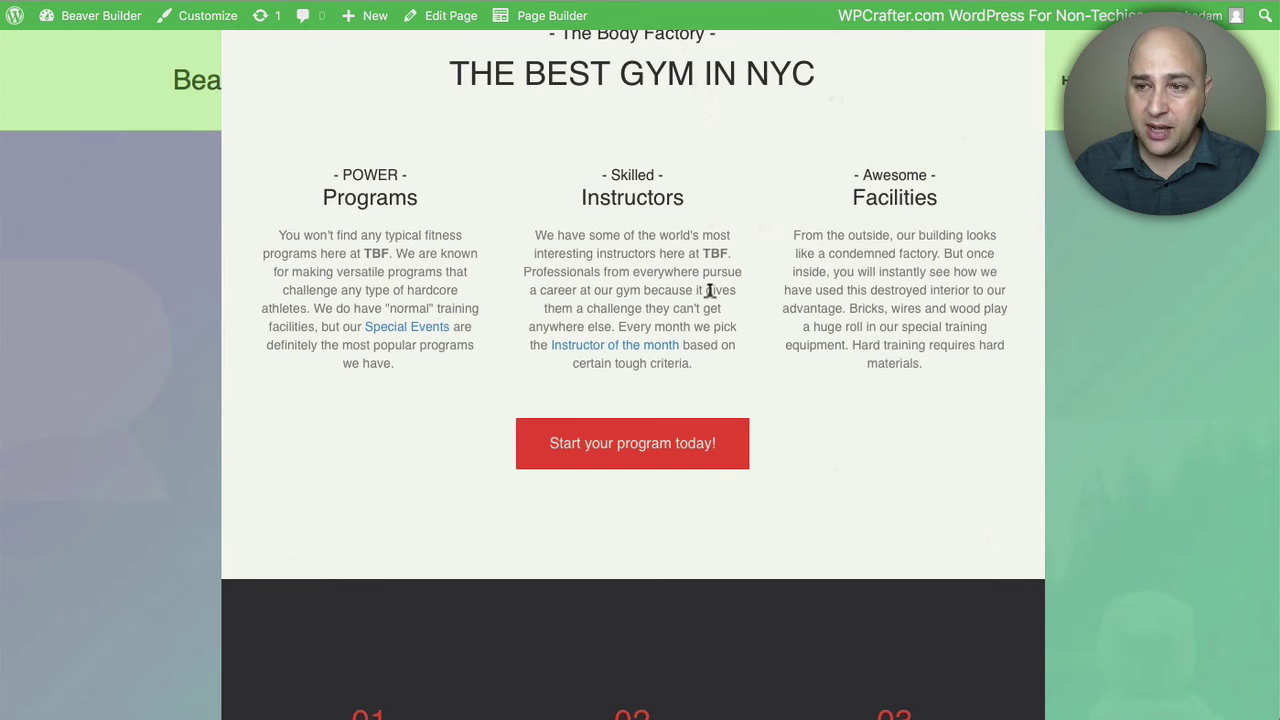
pyautogui.scroll(5, 709, 291)
pyautogui.scroll(3, 708, 297)
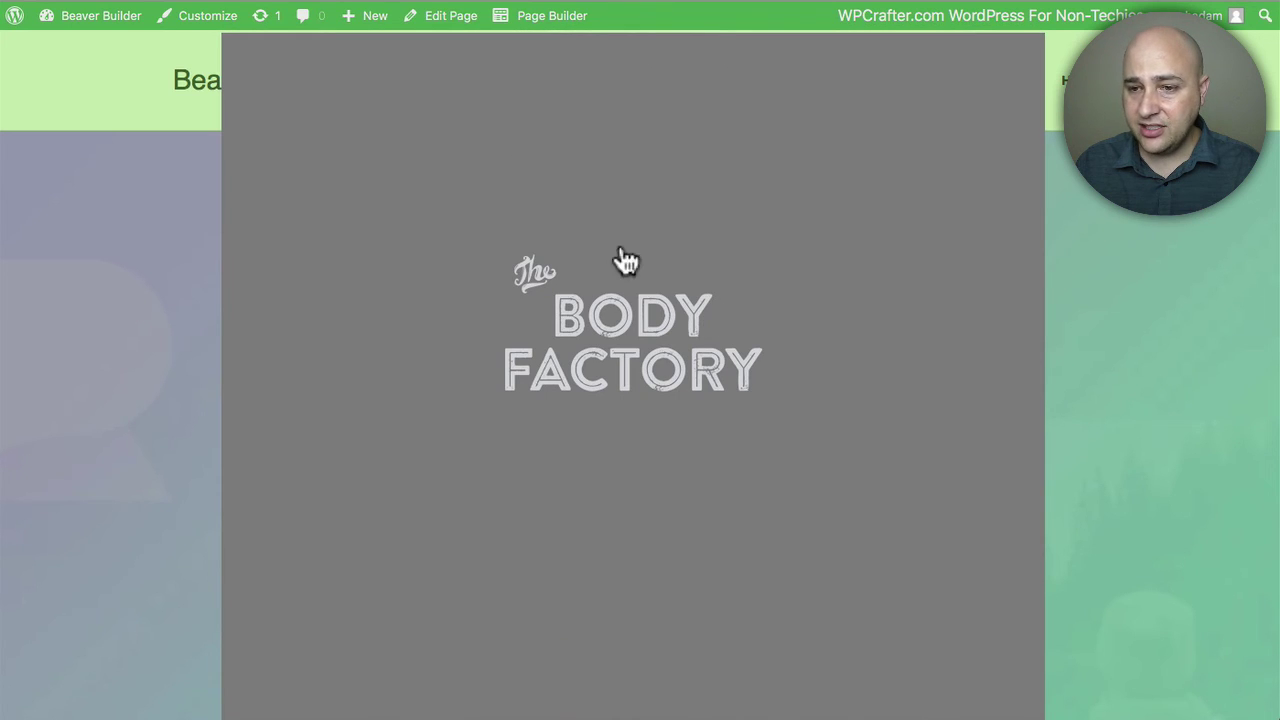
pyautogui.scroll(-3, 733, 341)
pyautogui.scroll(3, 733, 341)
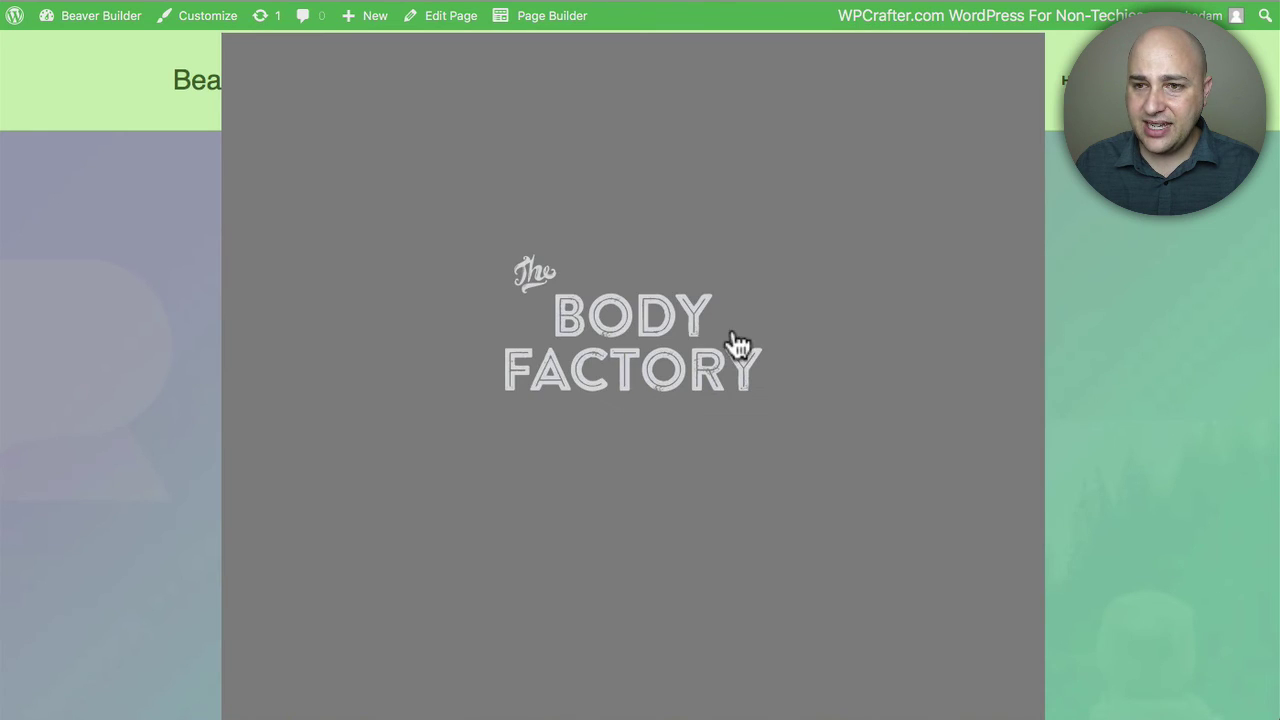